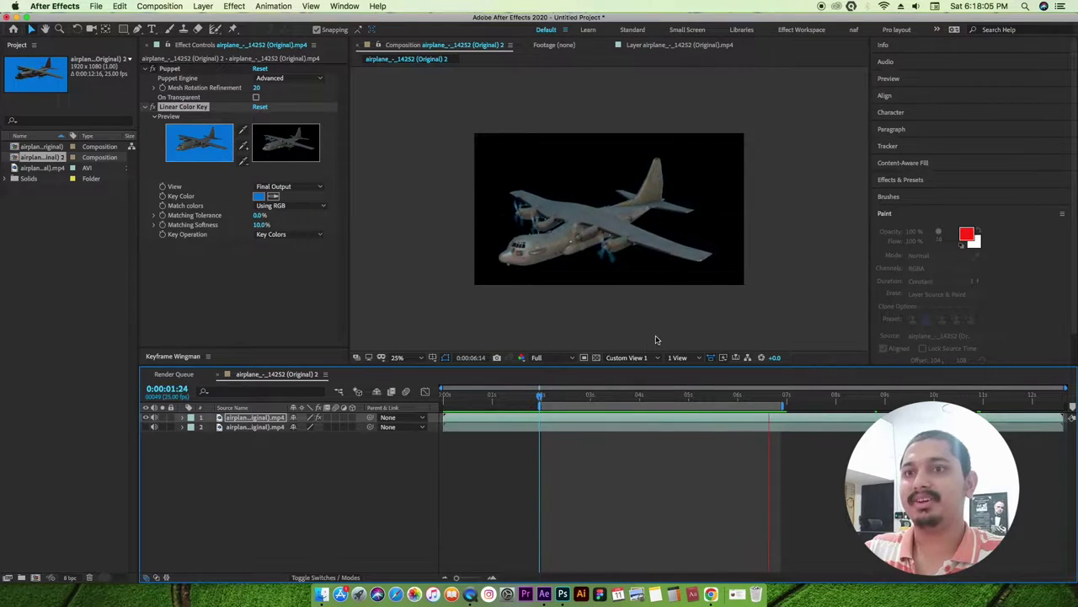
Shorten the airplane comp's work area to end near 5 seconds and return the playhead to frame 0
key(space)
click(604, 395)
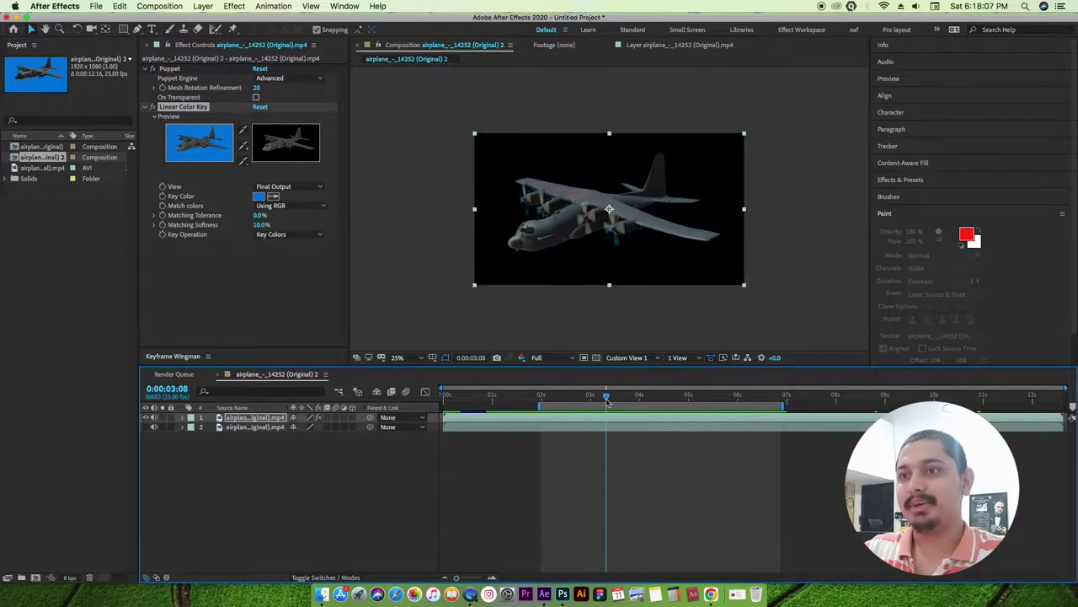
mouse_move(772, 407)
mouse_down()
mouse_move(670, 408)
mouse_move(733, 408)
mouse_move(690, 397)
mouse_up()
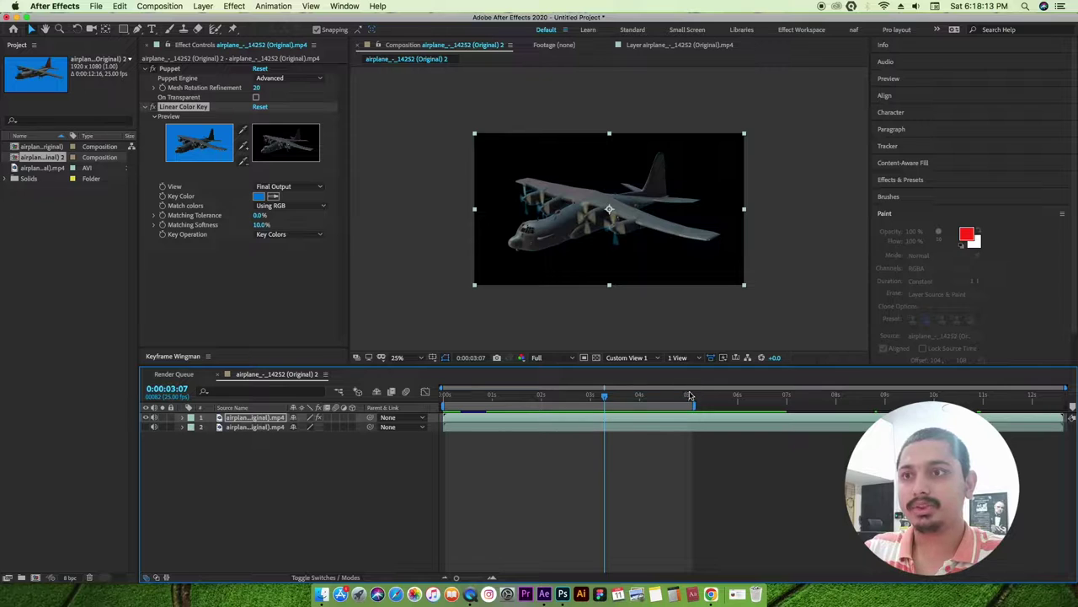
click(689, 395)
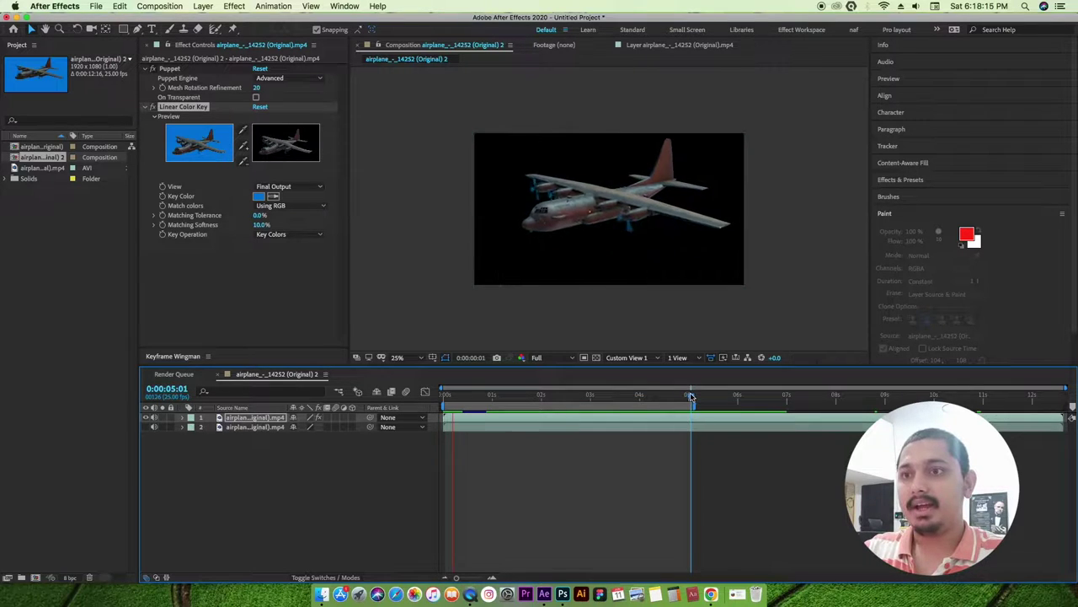
drag(691, 396, 444, 396)
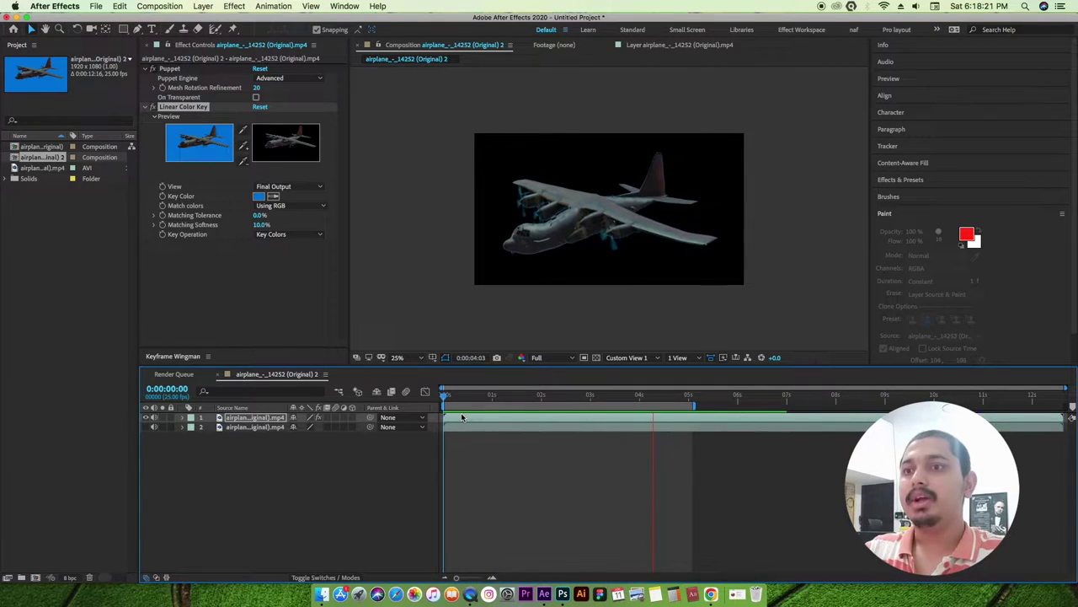
key(space)
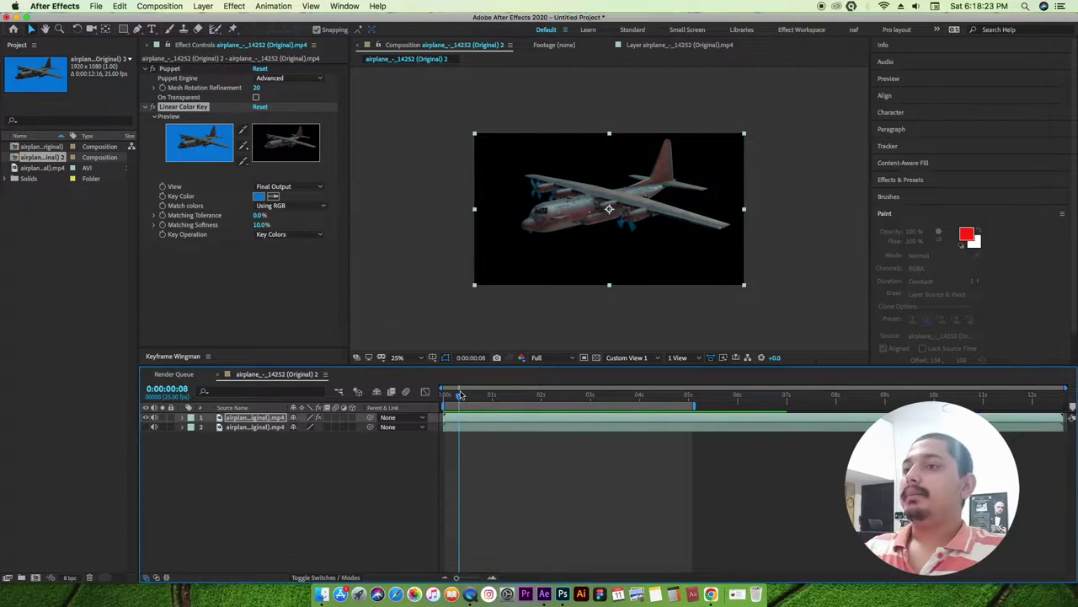
drag(468, 402, 437, 405)
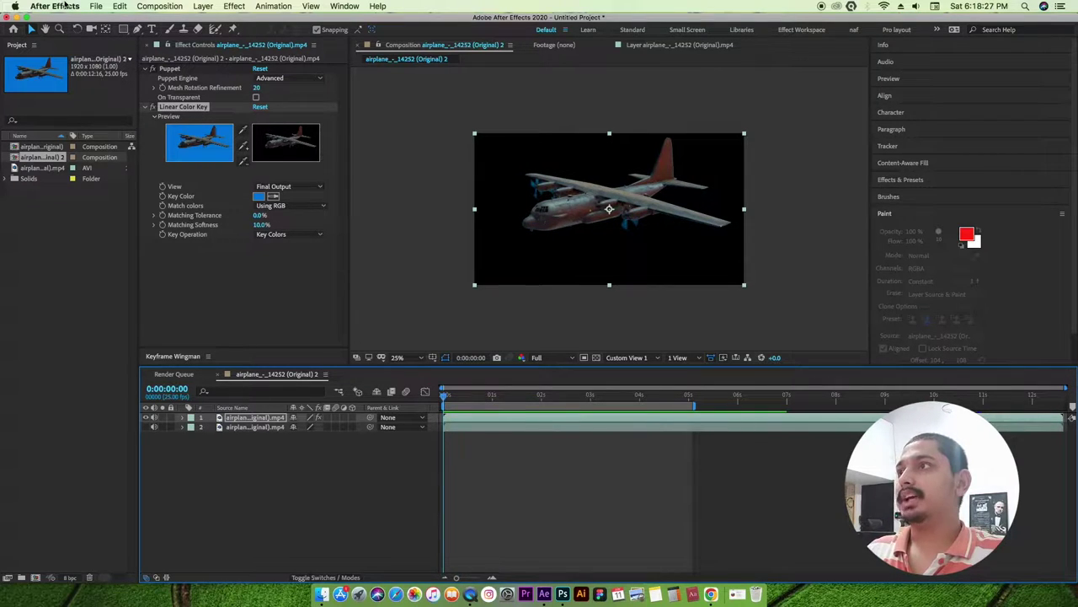
Look through the File menu's New, Open Recent and Create Proxy submenus
click(98, 7)
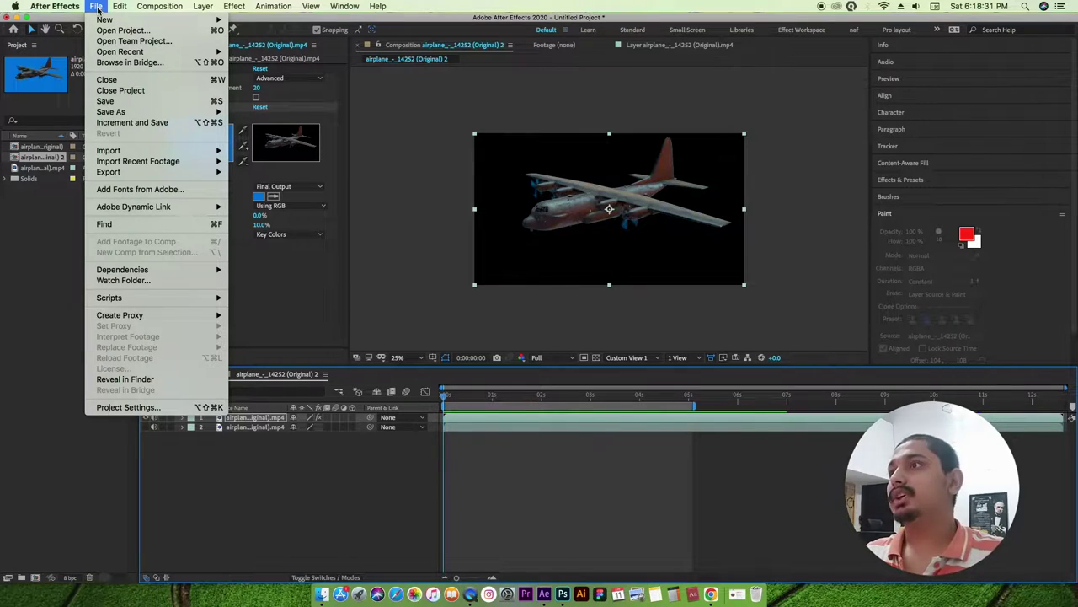
mouse_move(113, 21)
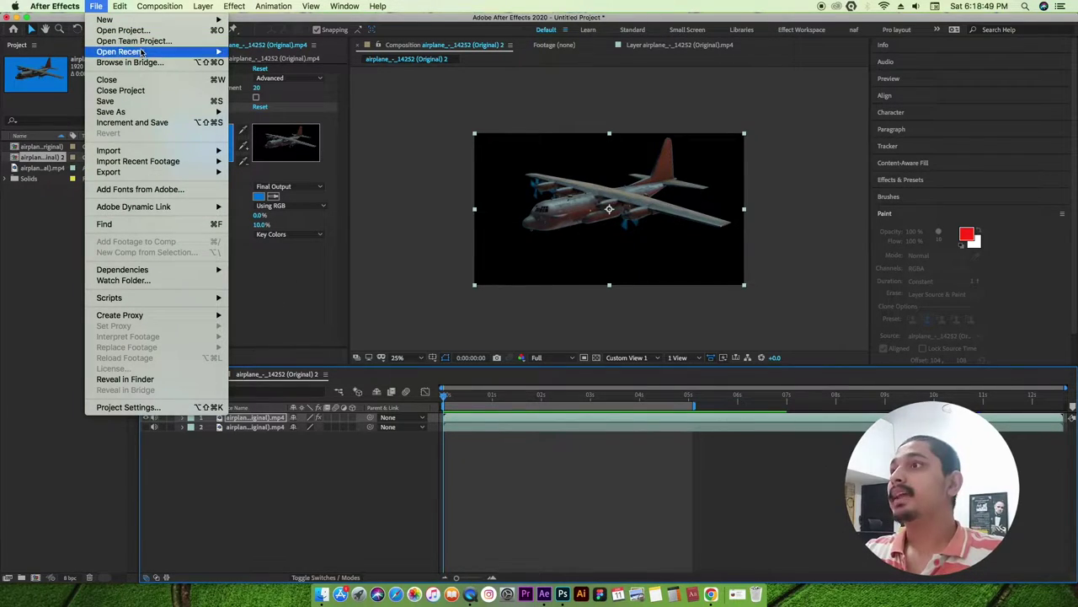
mouse_move(202, 52)
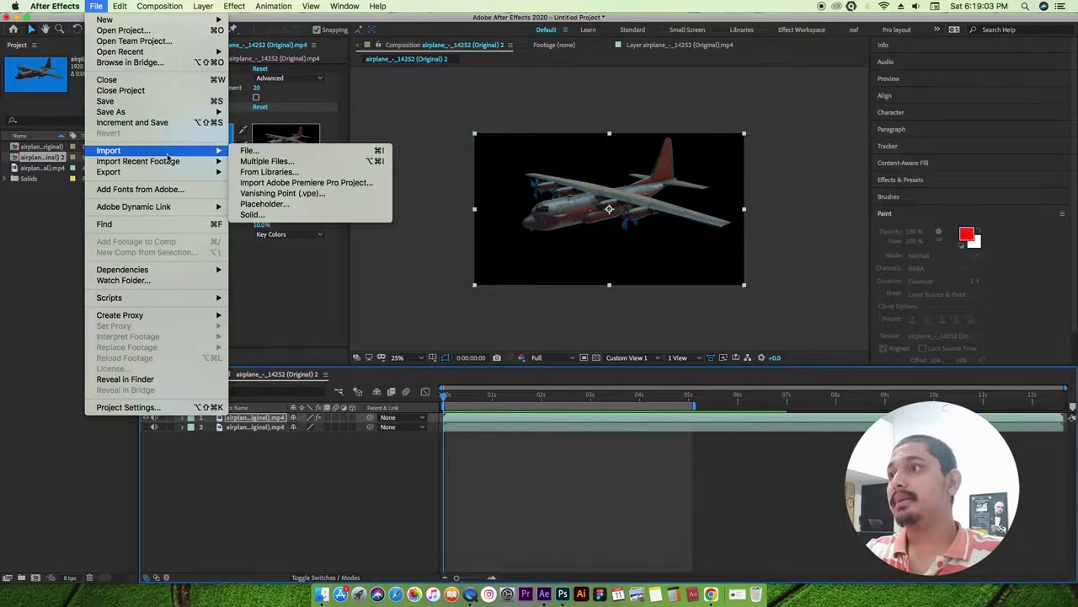
mouse_move(168, 315)
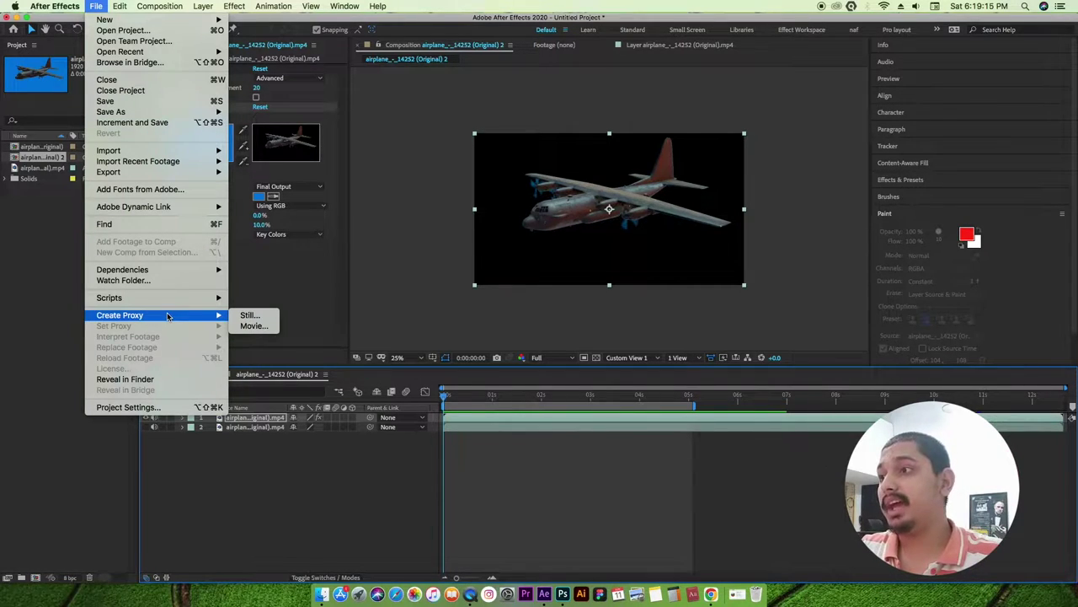
Review the Project Settings tabs, keep JavaScript as the expressions engine, and confirm with OK
click(178, 409)
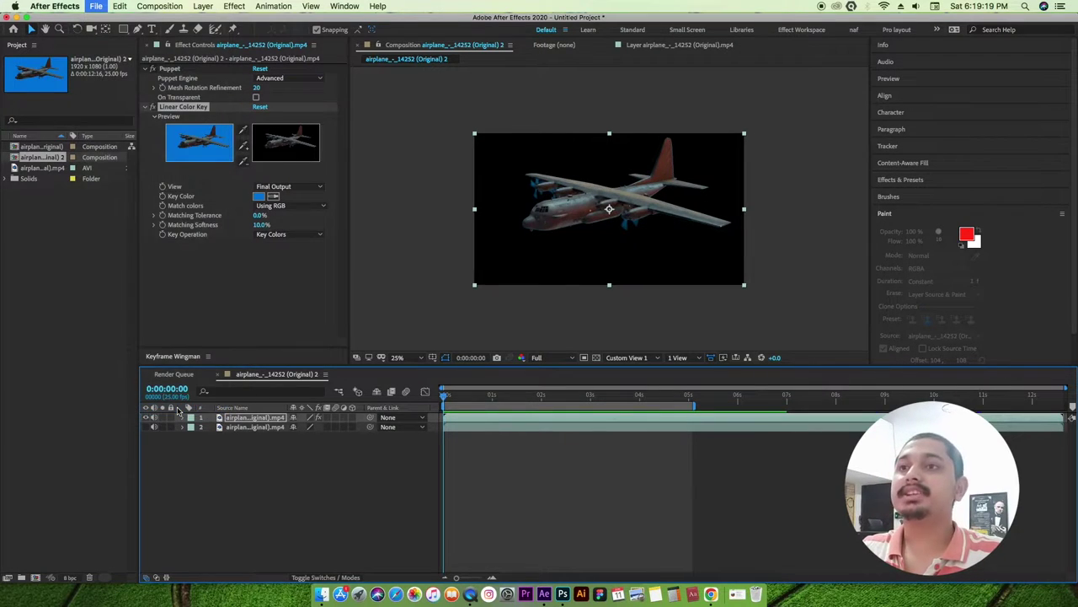
drag(474, 168, 438, 163)
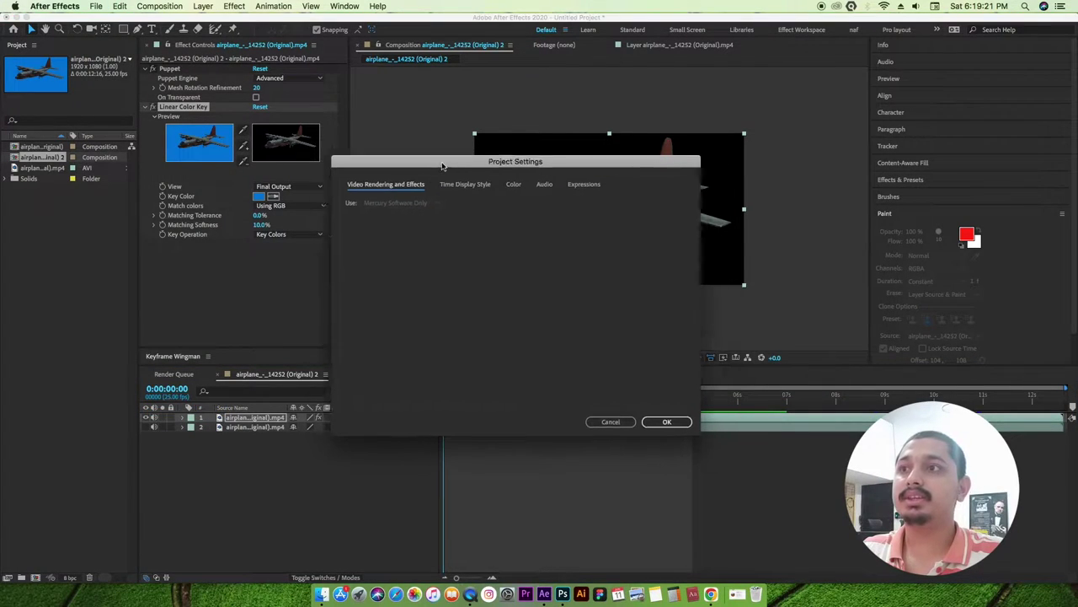
click(448, 184)
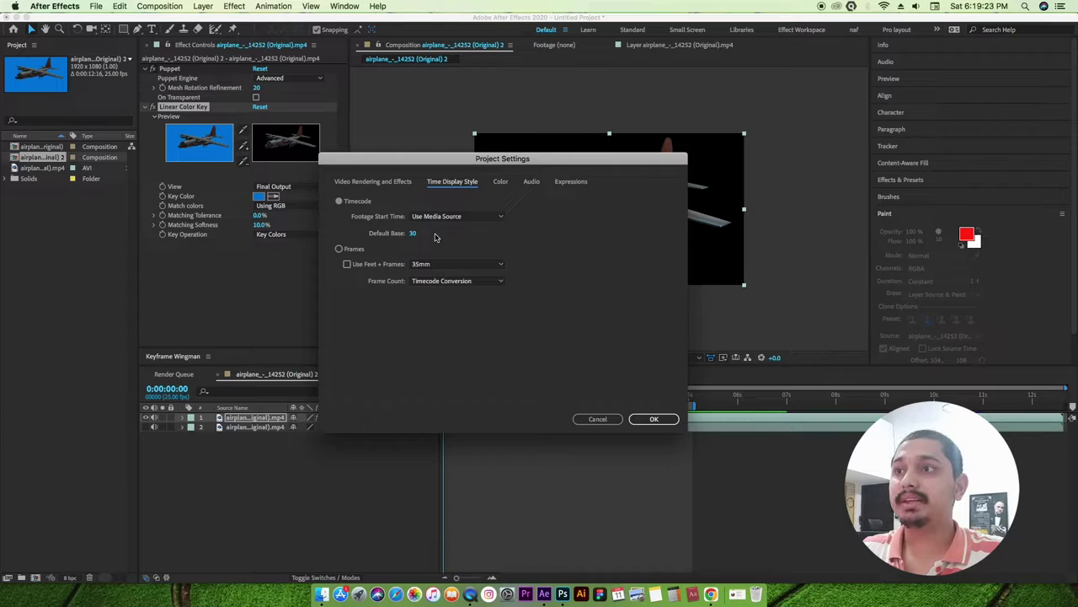
click(502, 182)
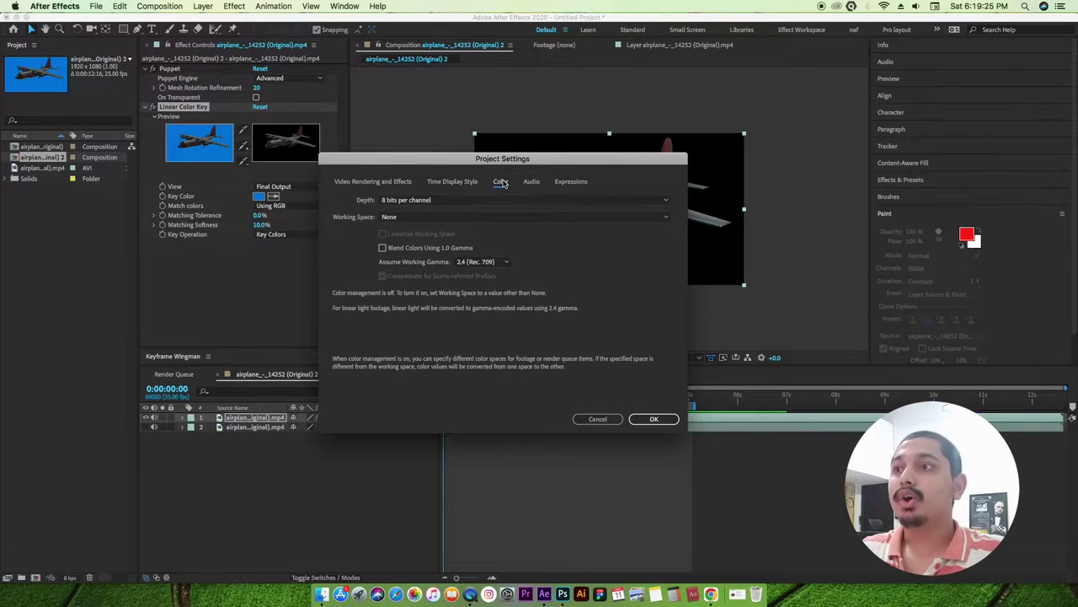
click(532, 184)
click(571, 183)
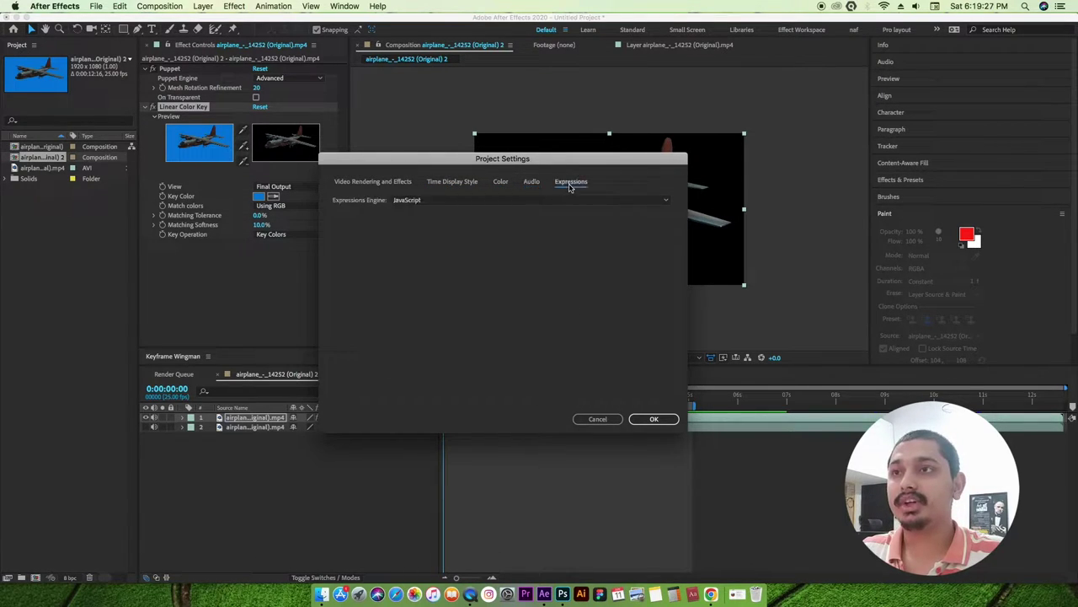
click(614, 200)
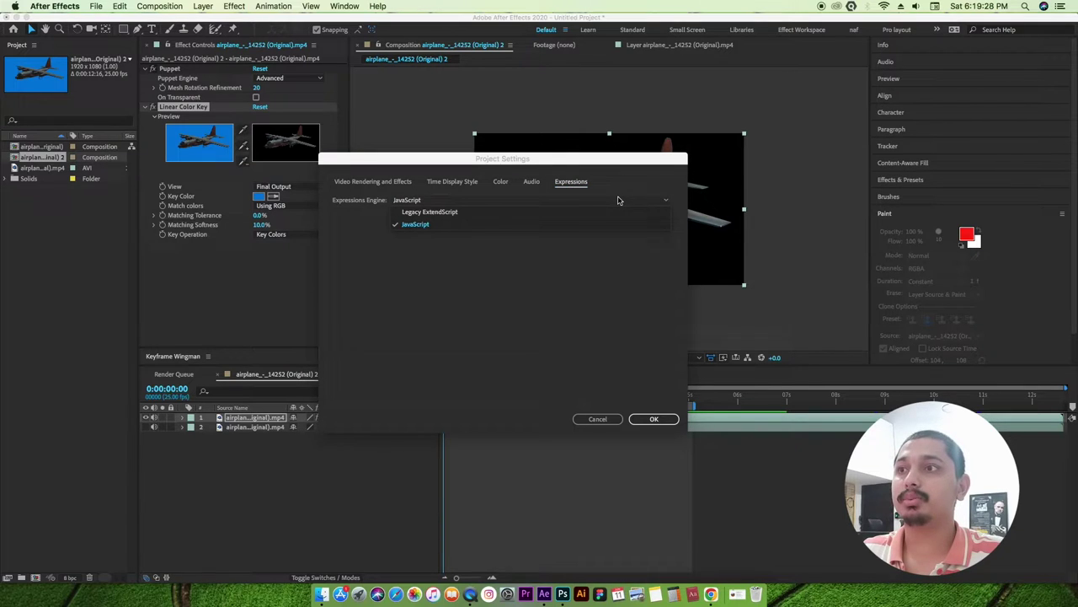
click(435, 222)
click(654, 419)
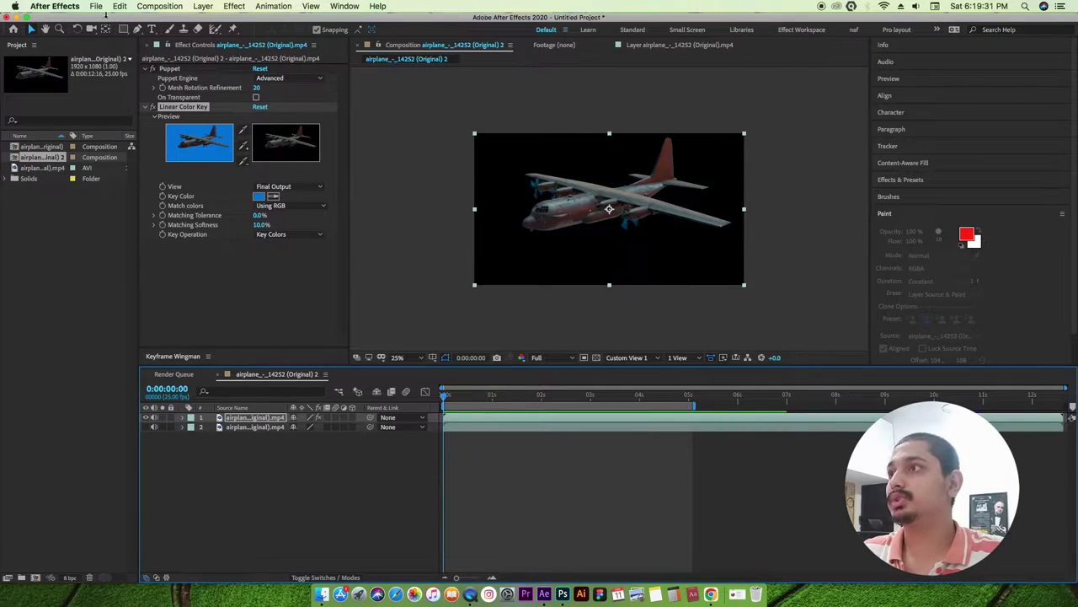
click(120, 7)
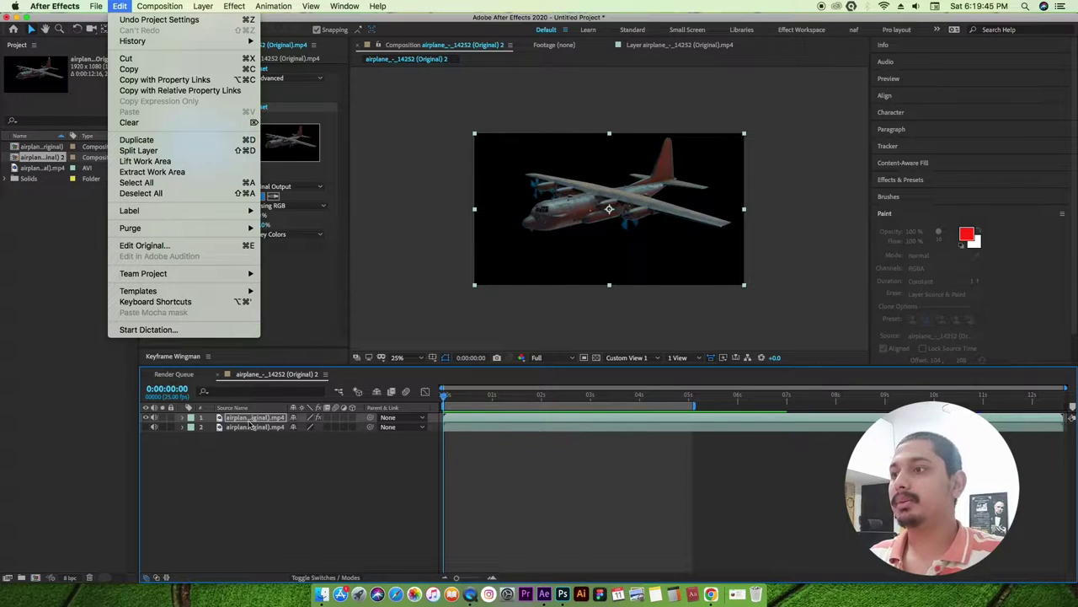
Split the top airplane layer at about 1 second, then undo the split
click(176, 151)
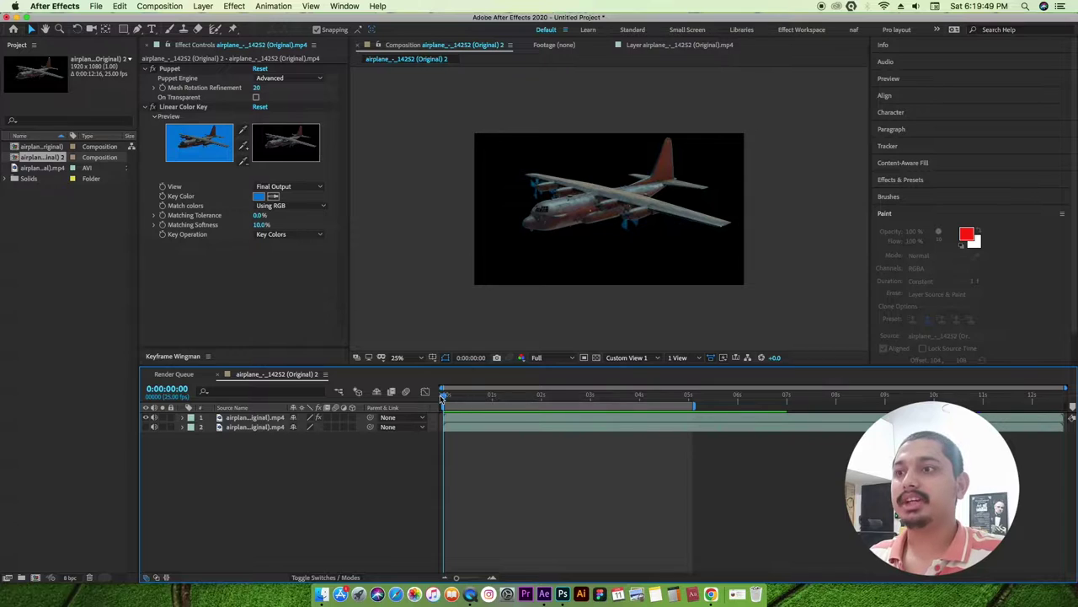
drag(442, 396, 493, 395)
click(505, 419)
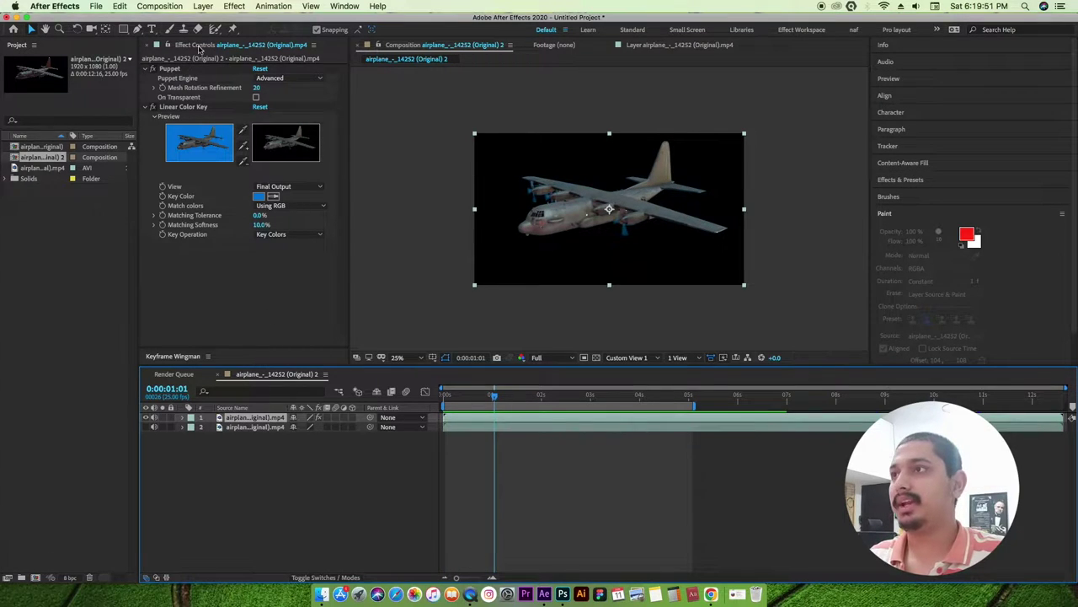
click(118, 6)
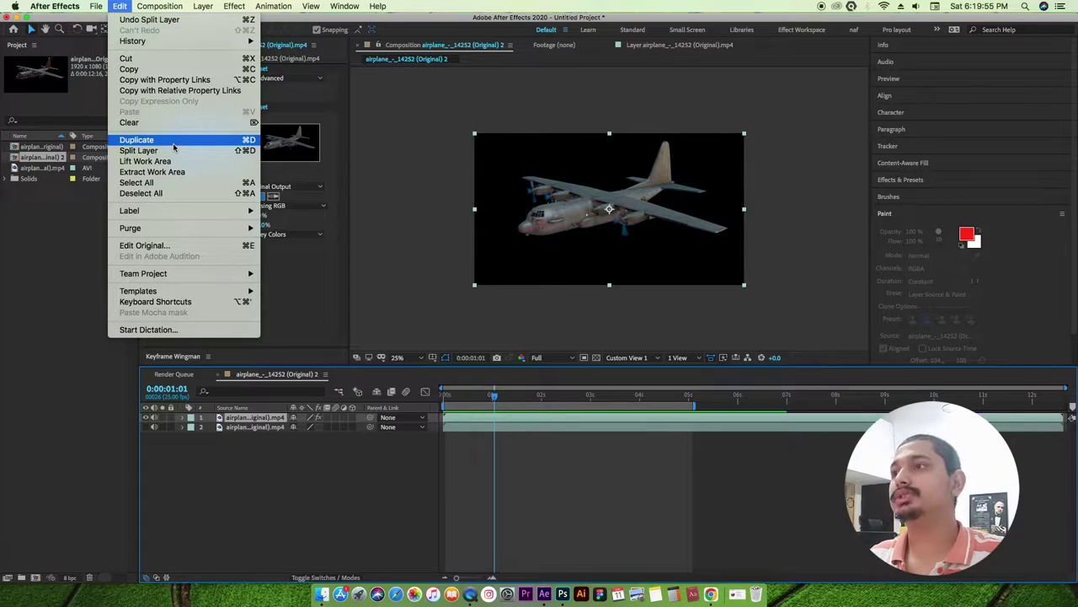
click(168, 150)
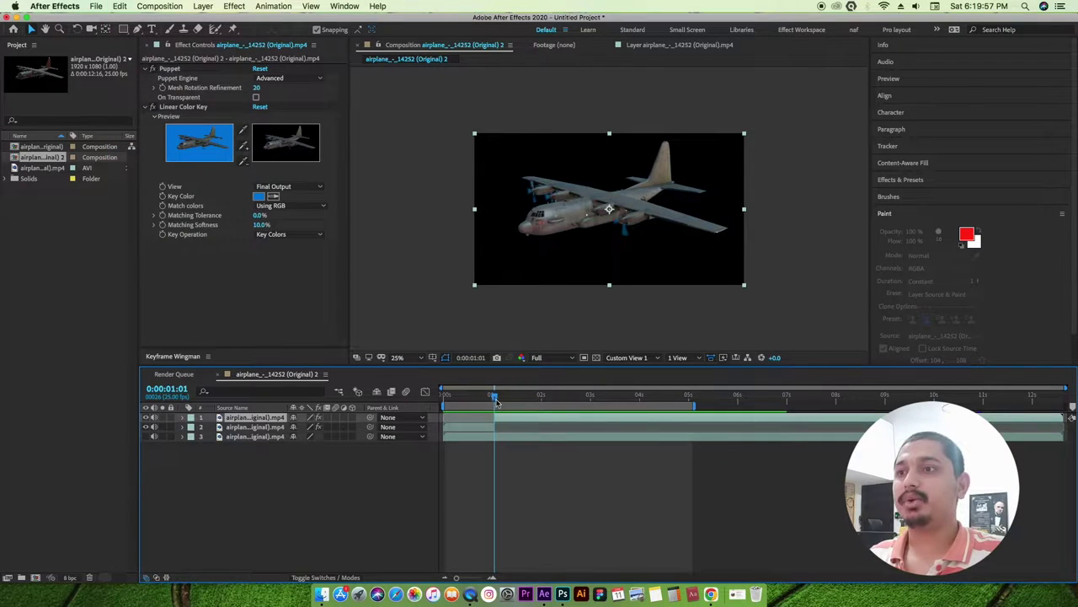
key(super+z)
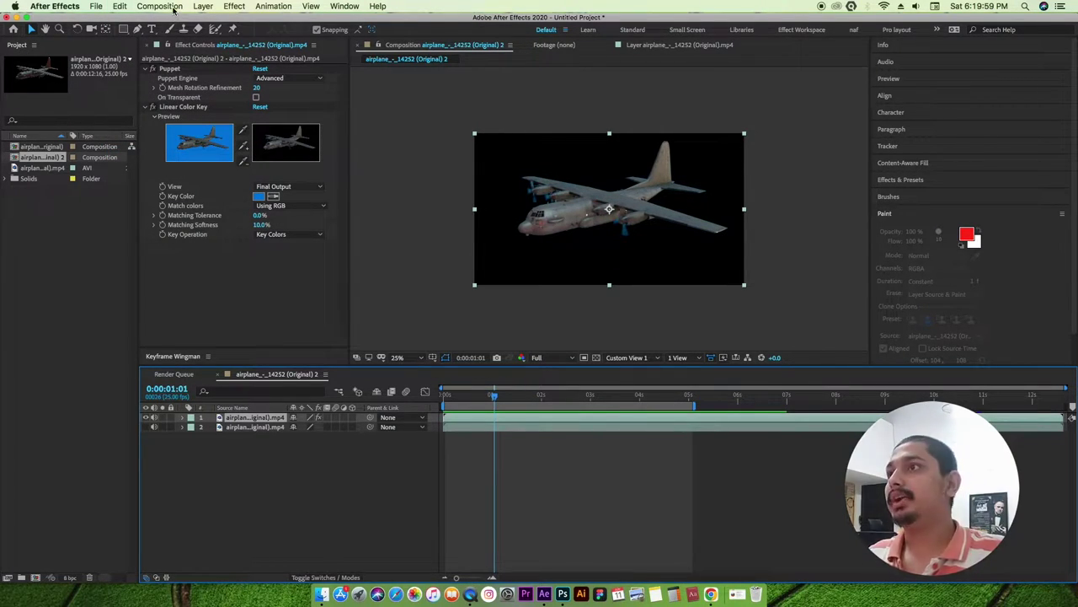
Give the top airplane layer a Green label from the Edit menu
click(125, 6)
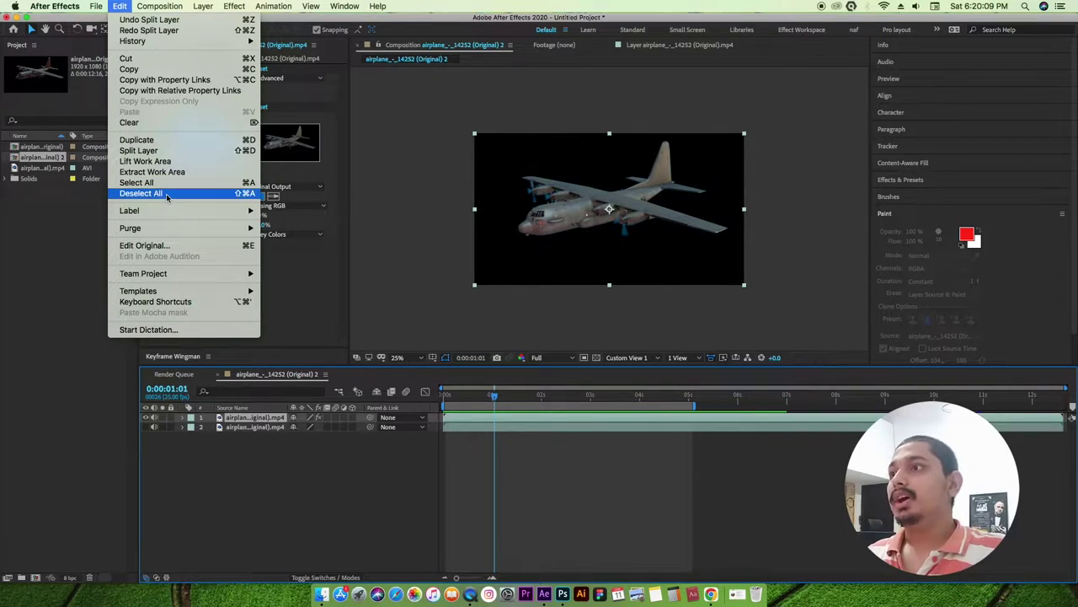
mouse_move(168, 212)
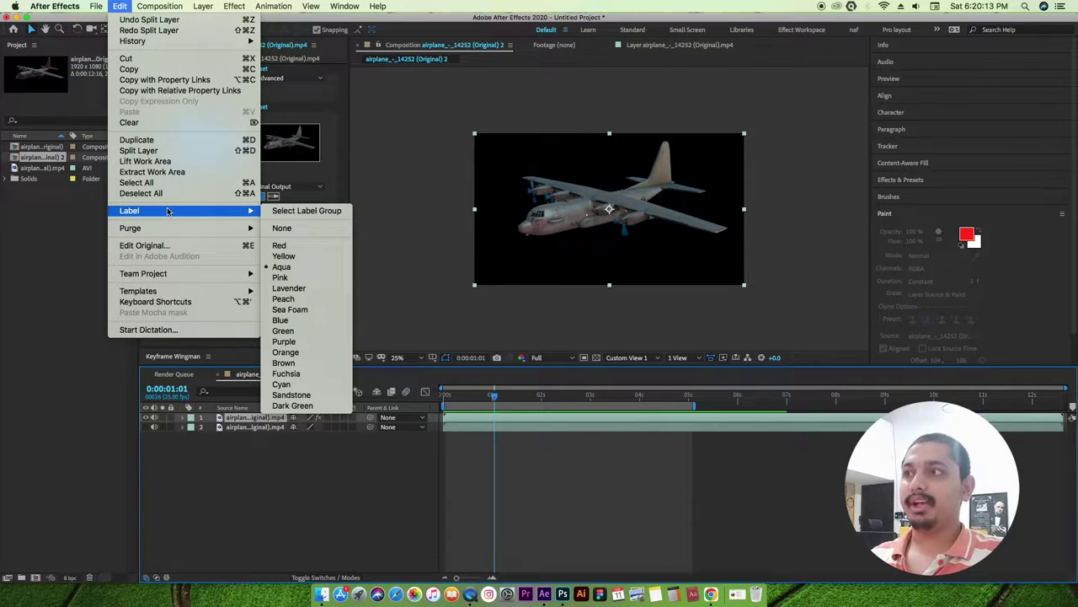
click(329, 330)
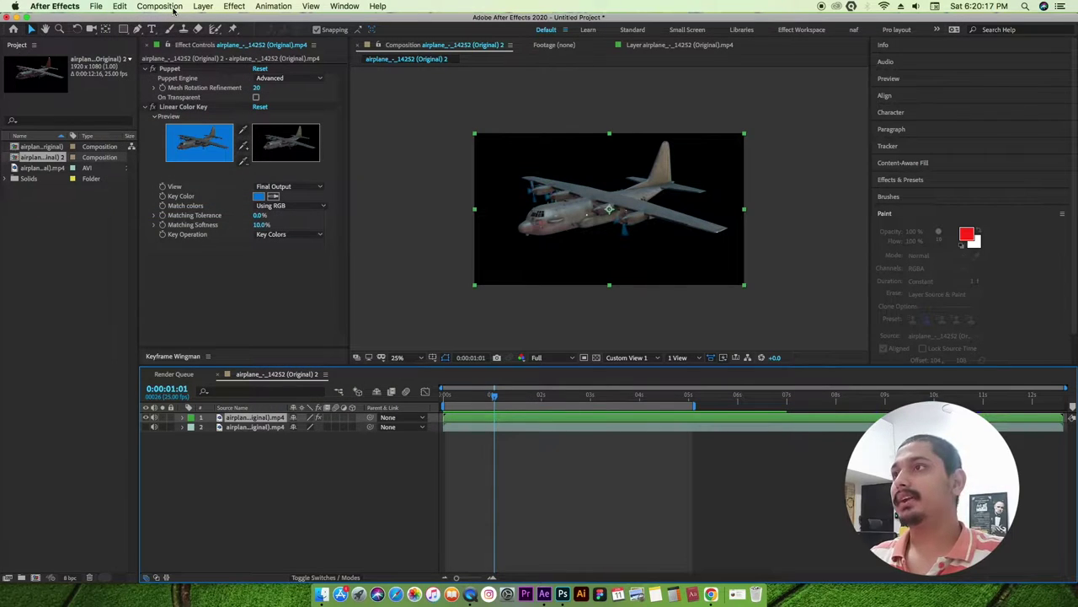
click(121, 7)
mouse_move(175, 227)
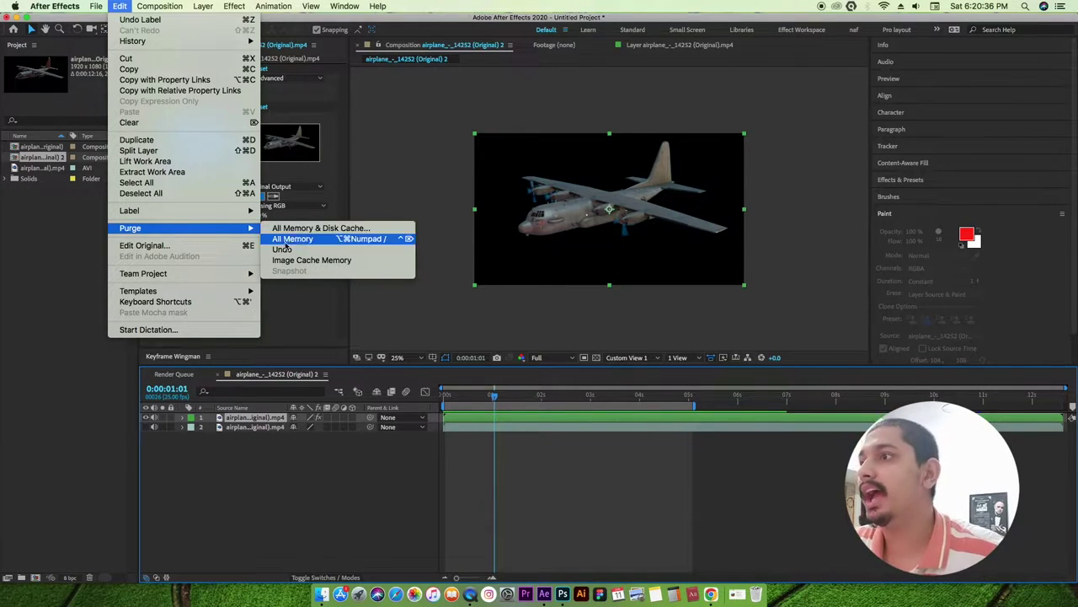
Search the Keyboard Shortcuts editor for an 'effect p…' command, then close it with Escape
click(206, 305)
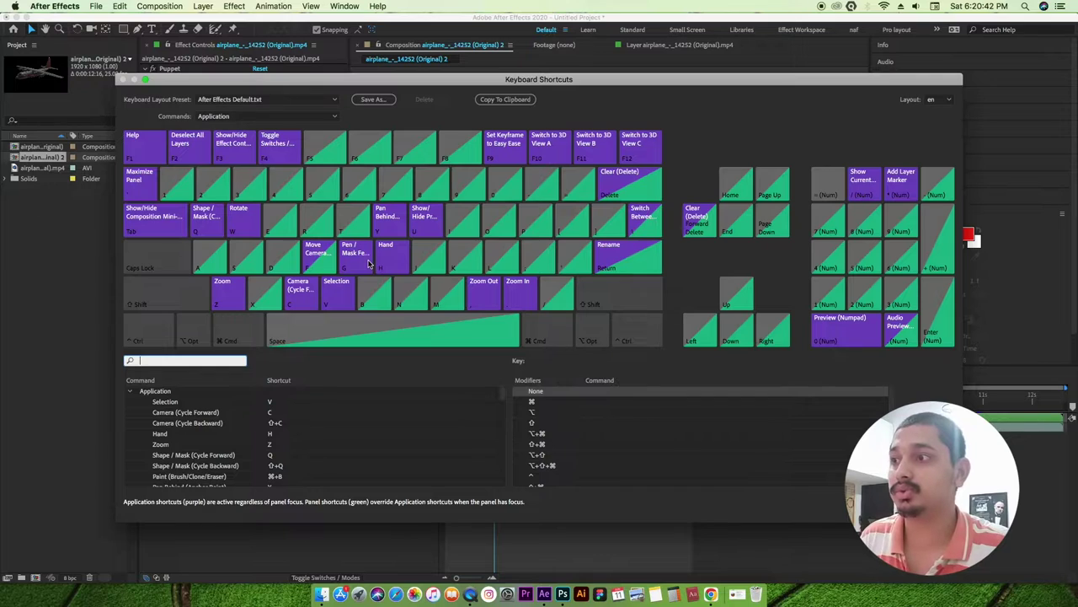
text(effdec)
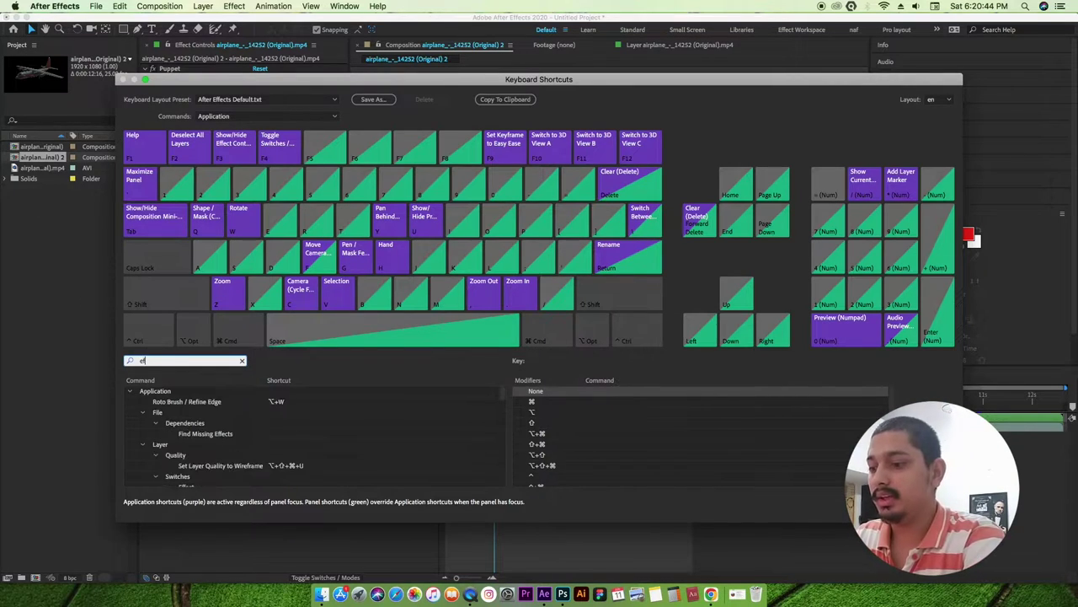
key(BackSpace)
key(BackSpace)
key(BackSpace)
text(ect)
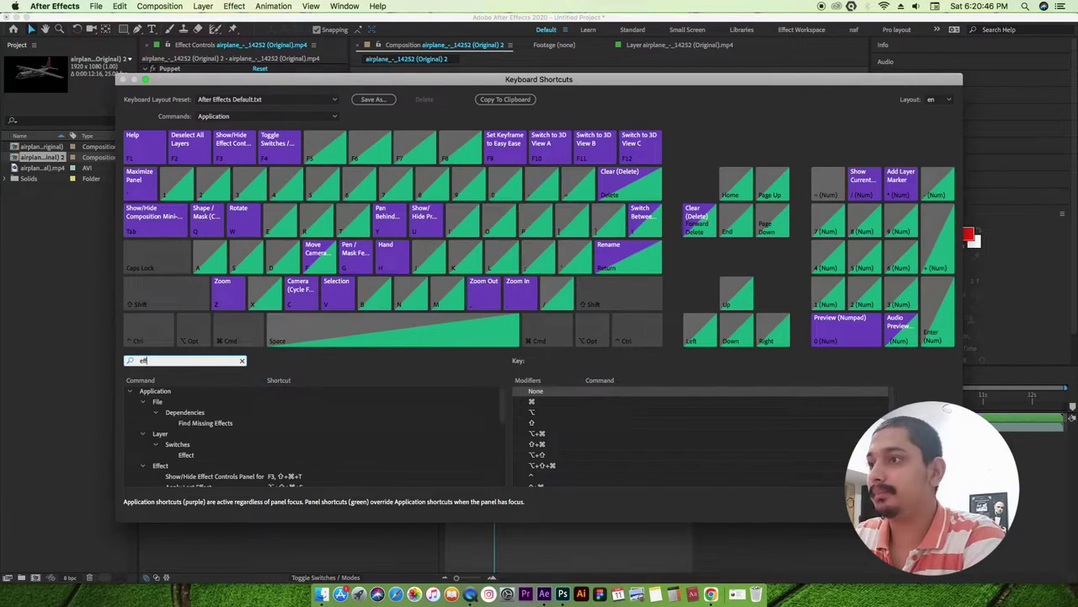
text( p)
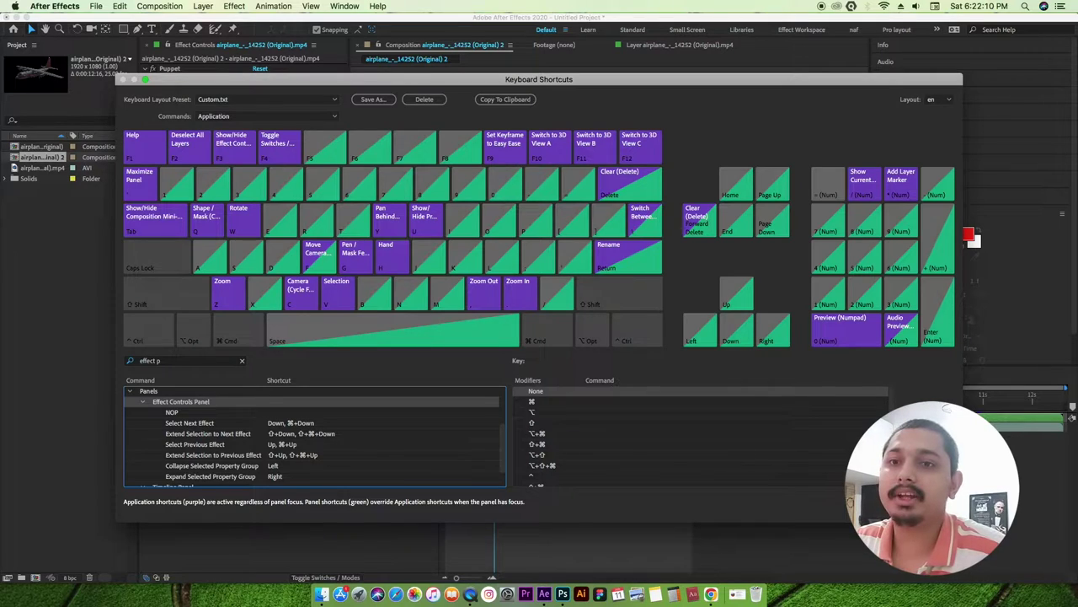
key(Escape)
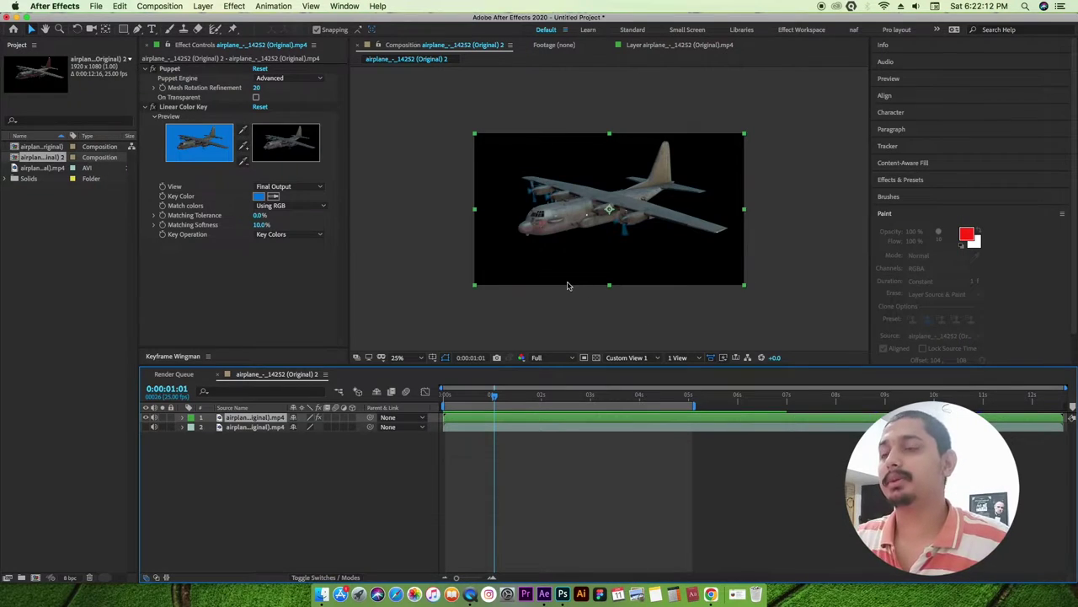
Create Comp 1 at 1080×608, 29.97 fps, then switch back to the airplane composition
mouse_move(495, 395)
mouse_down()
mouse_move(661, 396)
mouse_move(417, 425)
mouse_move(691, 417)
mouse_move(609, 417)
mouse_up()
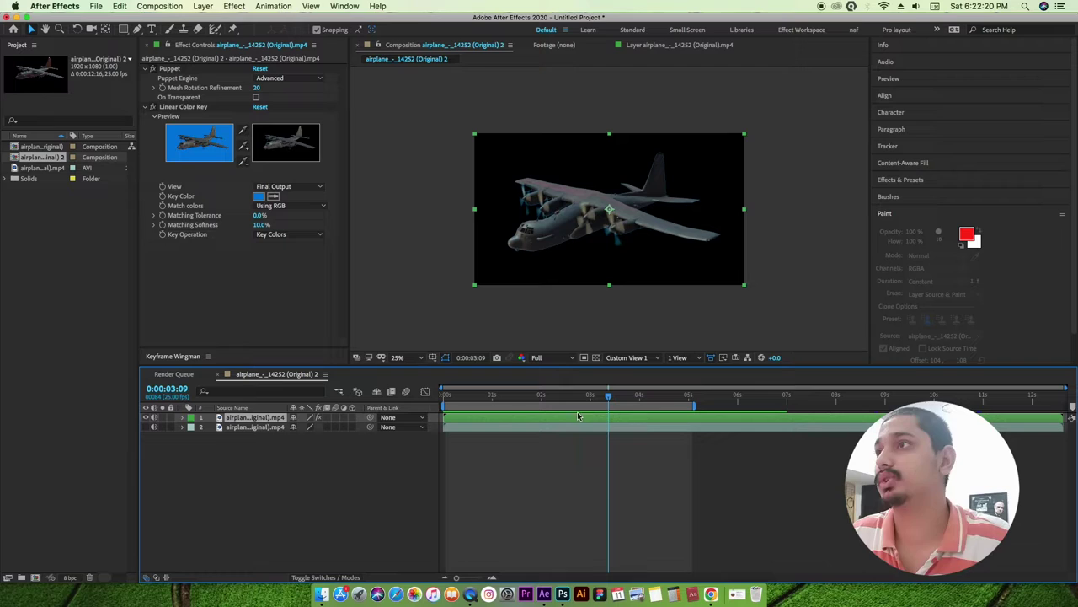
click(154, 10)
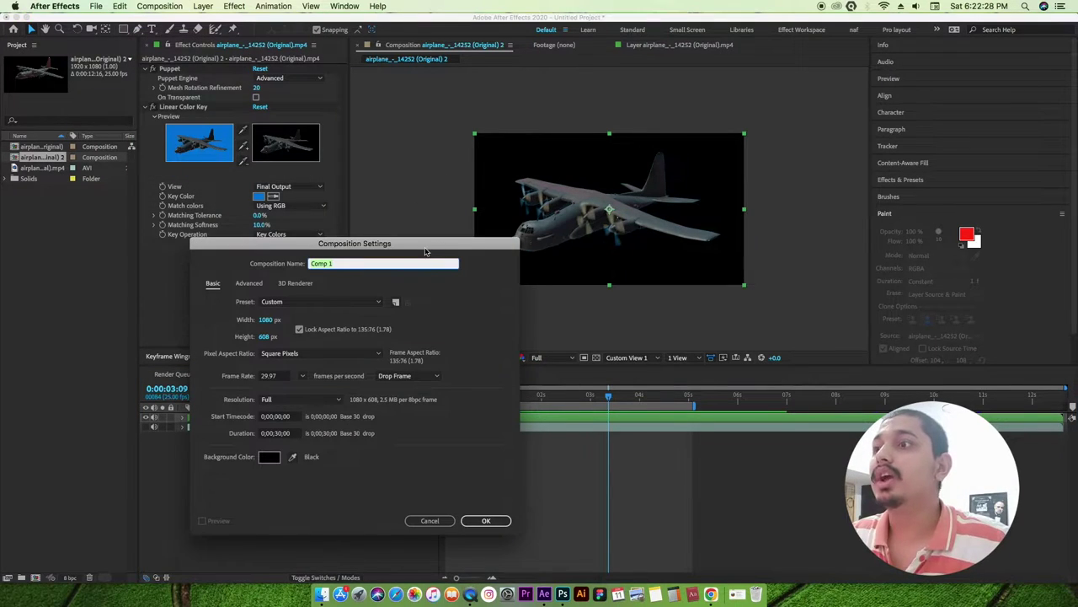
drag(432, 245, 617, 114)
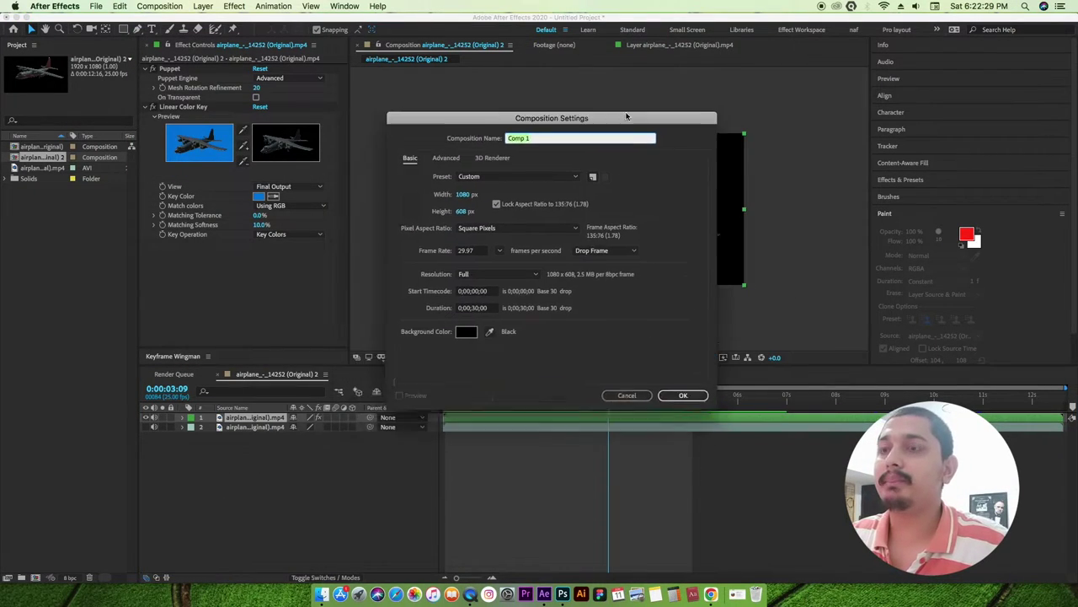
click(671, 391)
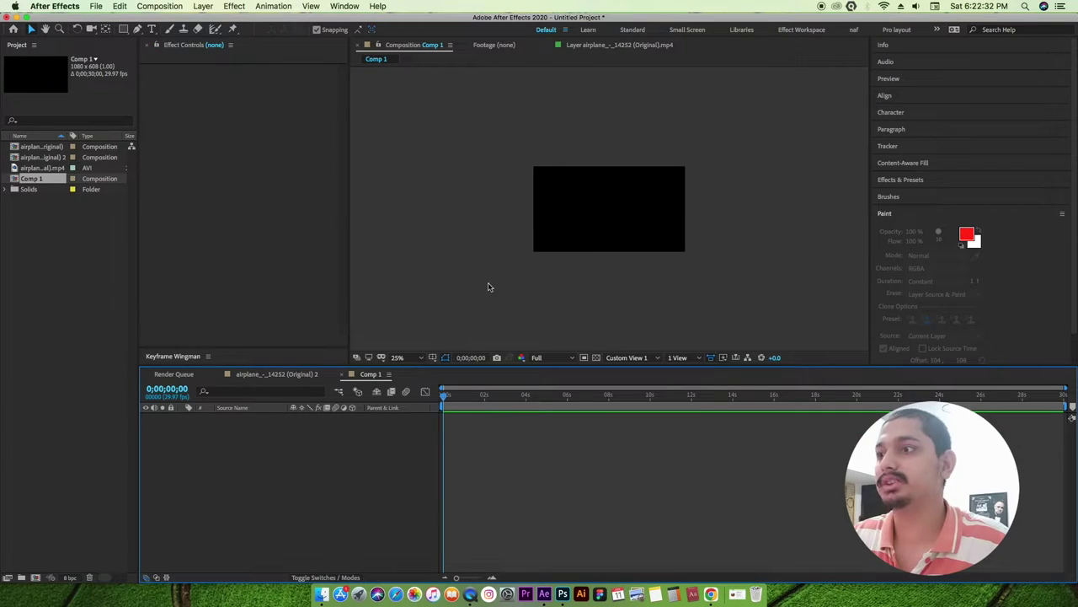
click(270, 374)
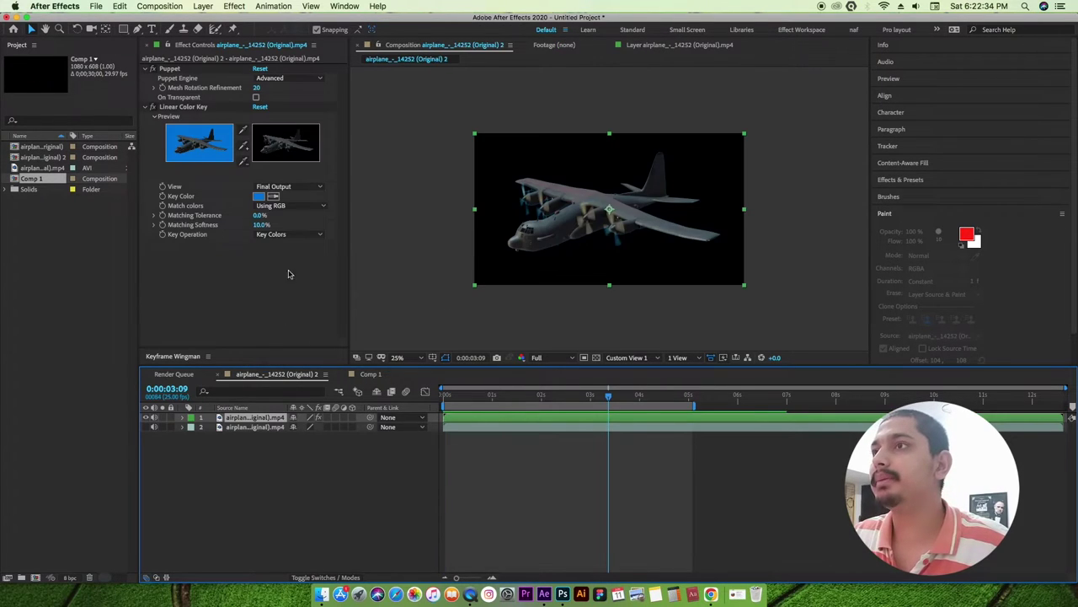
Browse the Composition menu, then bring up the macOS Launchpad with F4
click(167, 6)
mouse_move(200, 126)
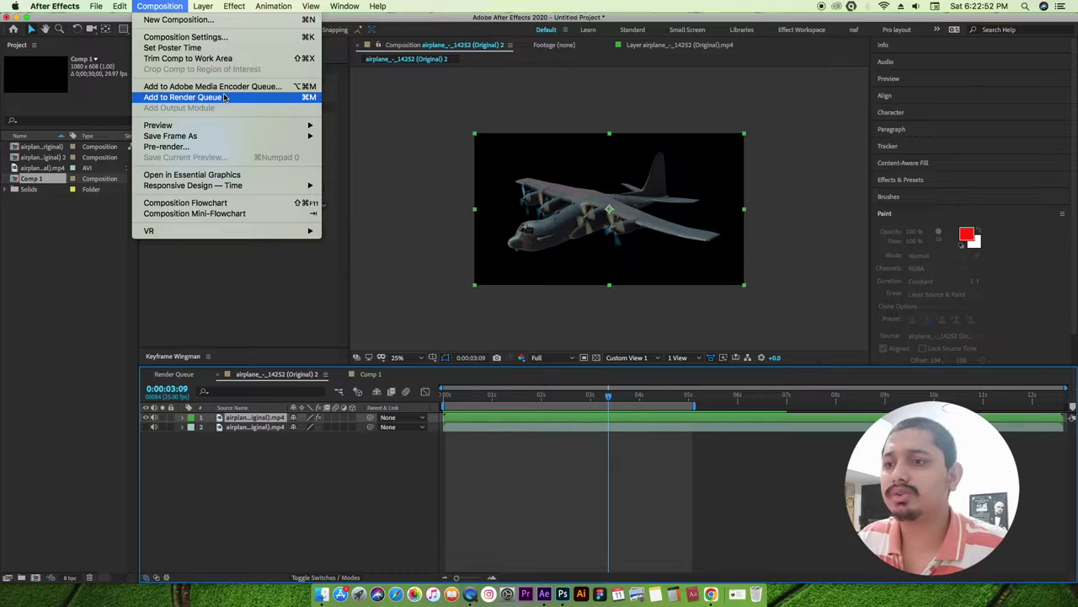
key(F4)
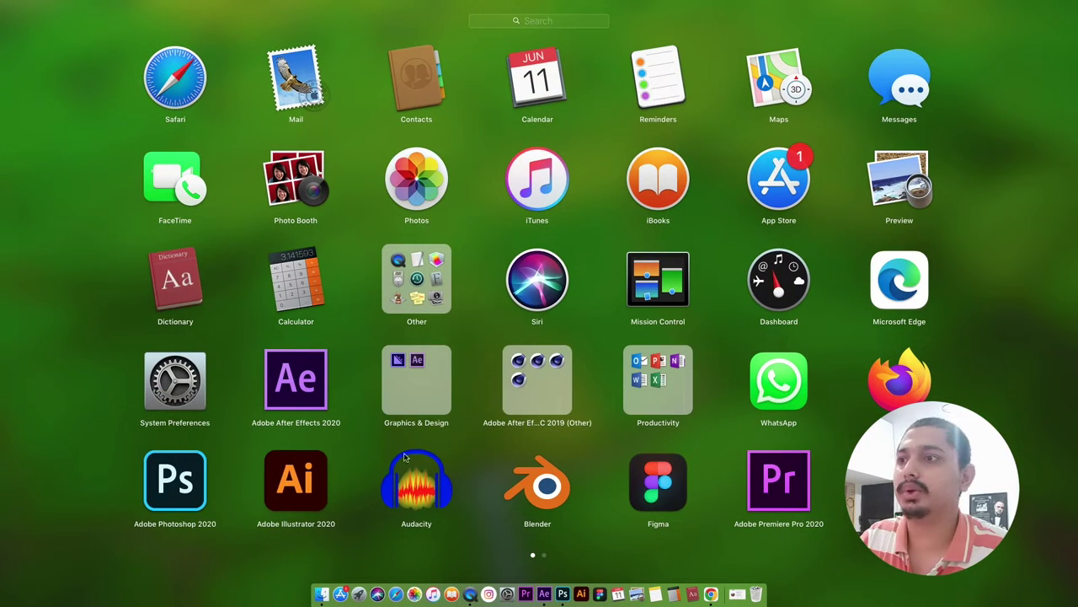
Launch Adobe Media Encoder 2020 from Launchpad's Graphics & Design folder
click(422, 401)
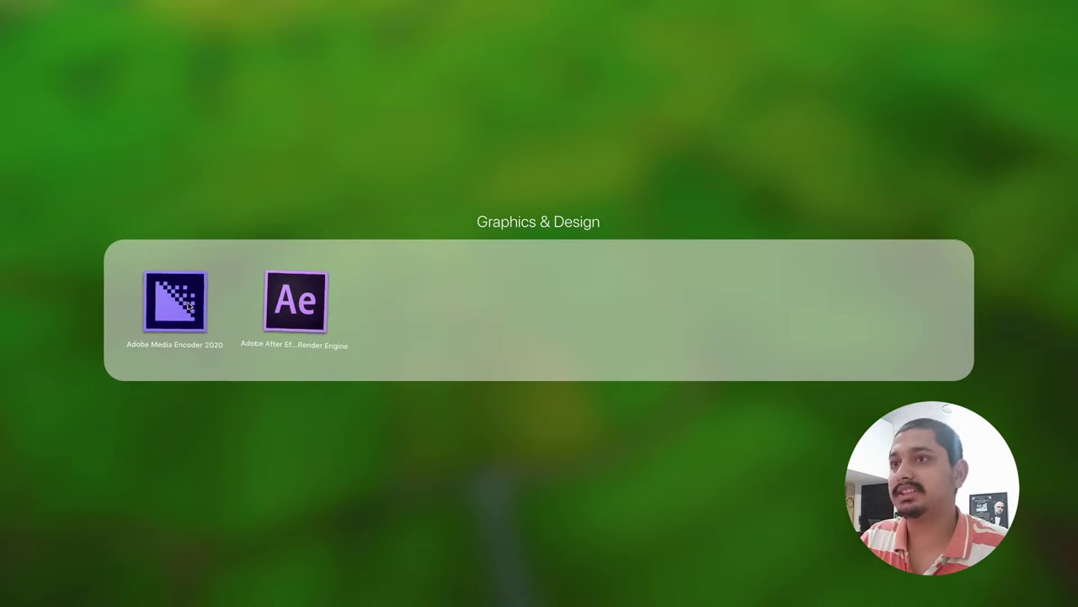
click(223, 323)
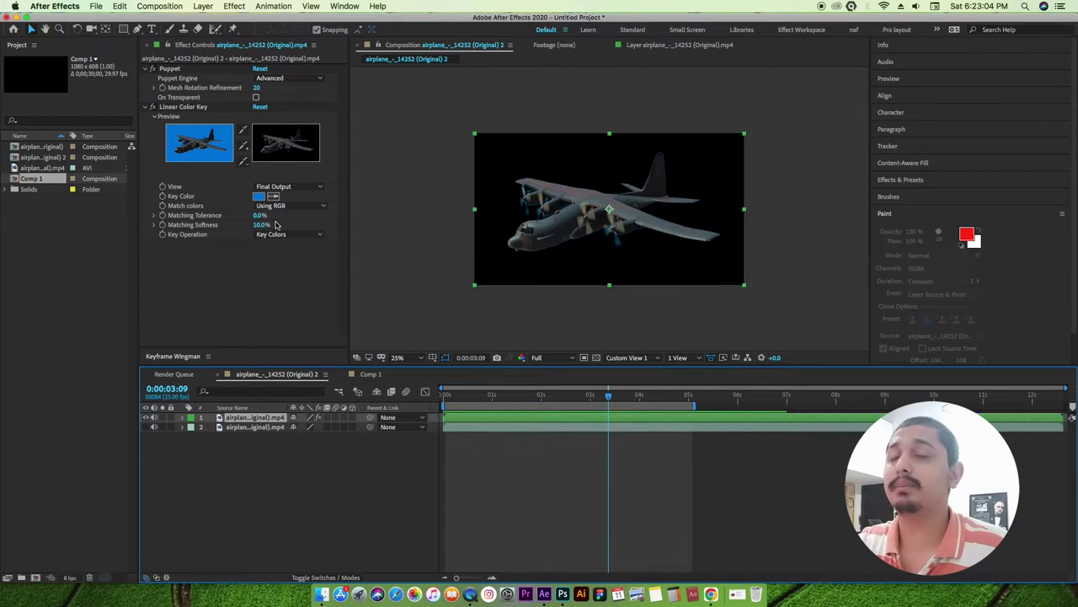
Look over the Composition menu, then move across to the Layer menu
click(161, 6)
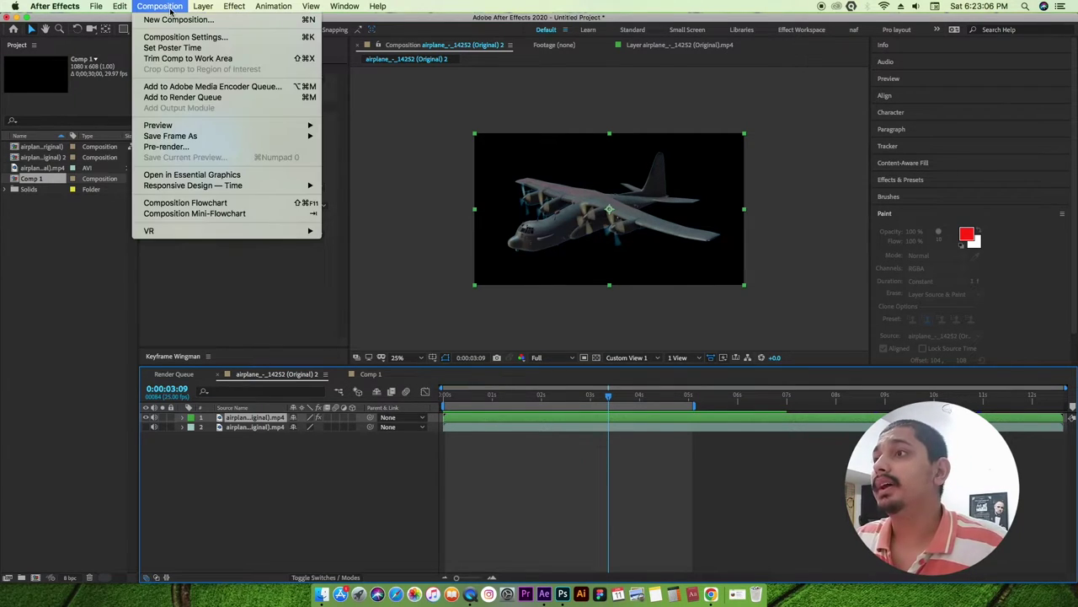
mouse_move(200, 8)
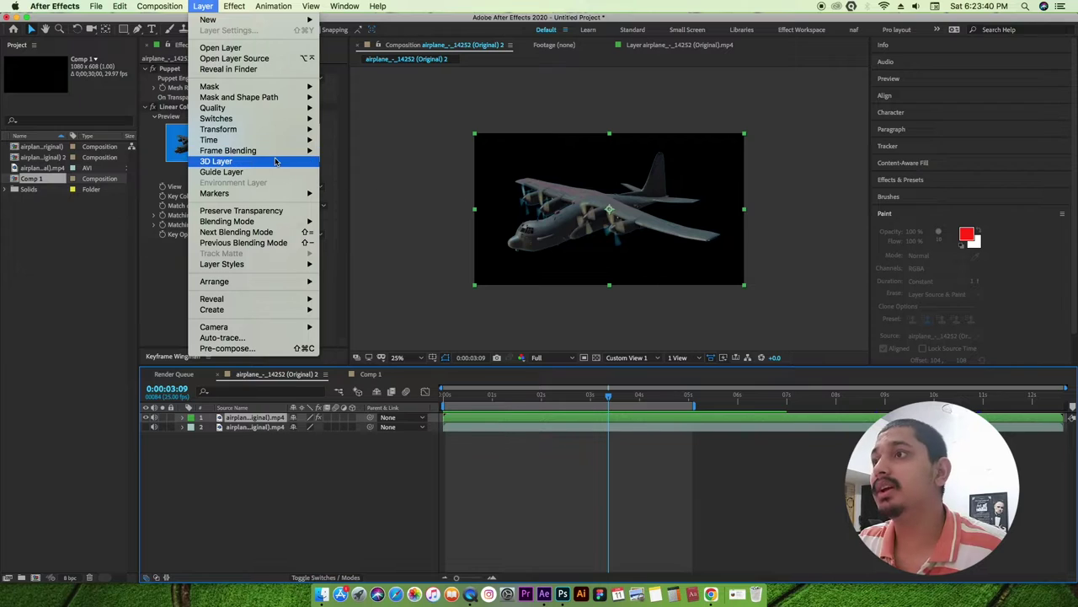
Browse the Layer menu's Quality, Layer Styles and Create submenus, then open the timeline's shortcut menu
mouse_move(265, 113)
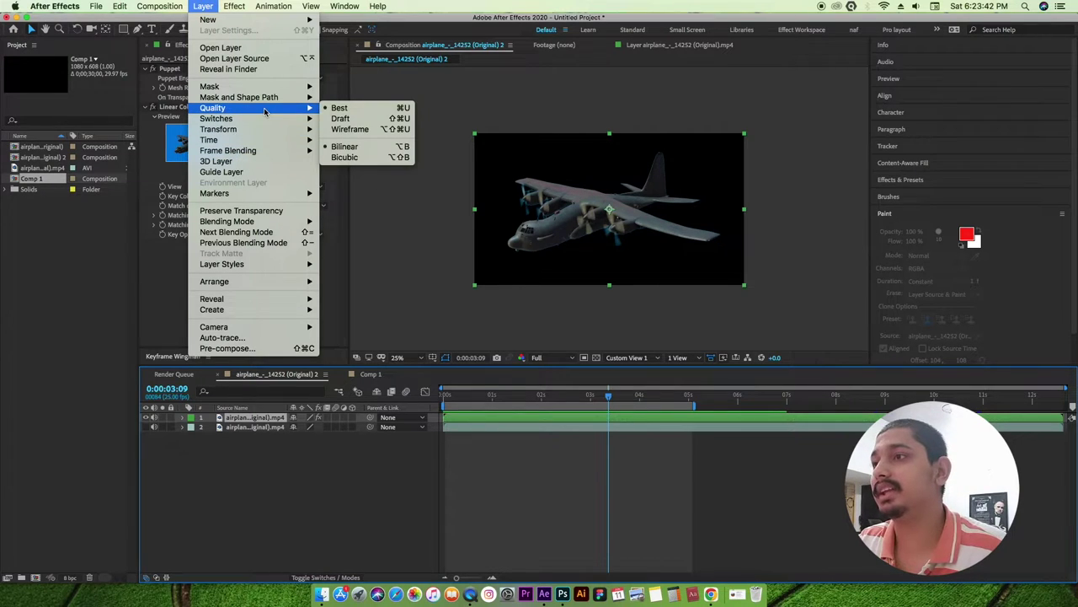
mouse_move(262, 268)
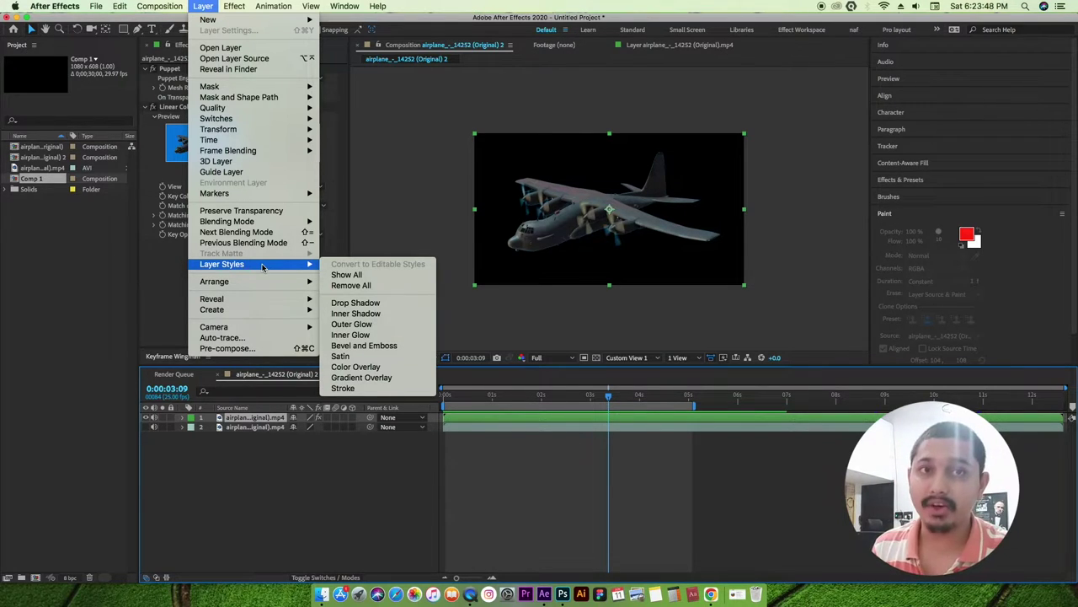
mouse_move(270, 332)
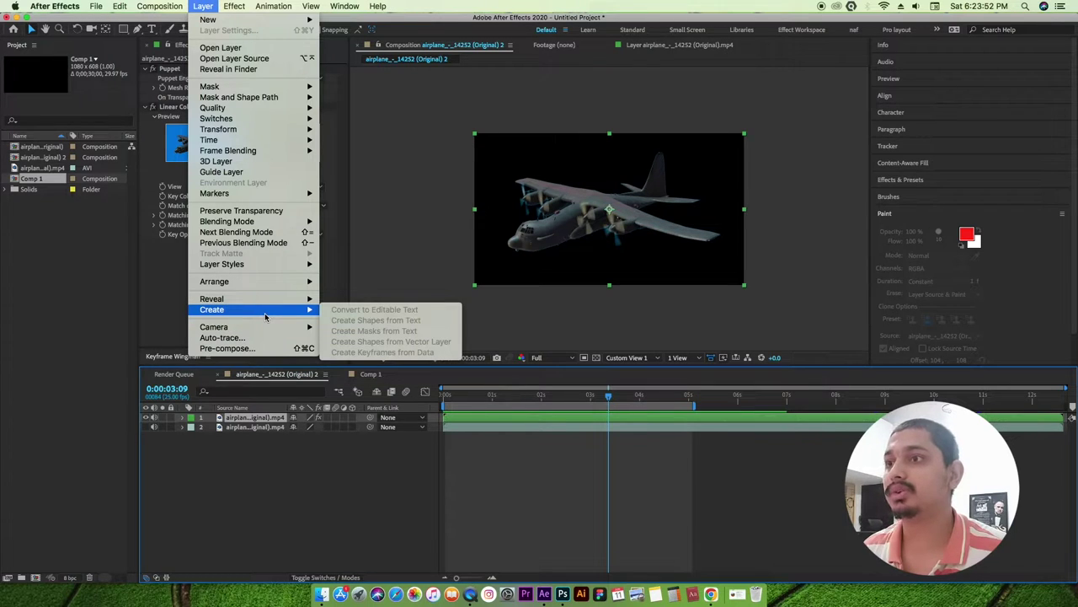
click(272, 503)
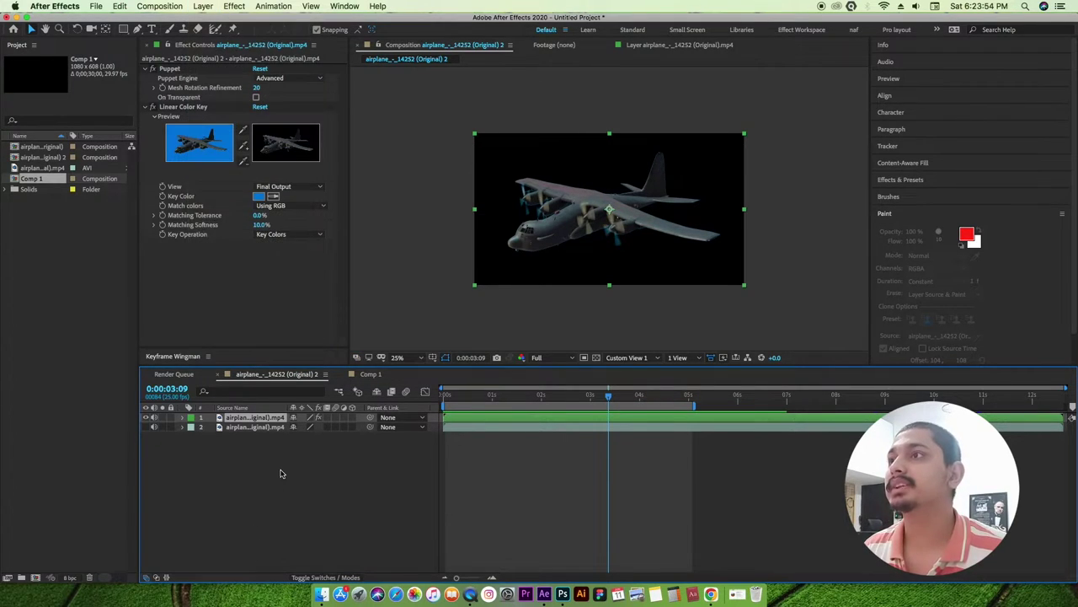
right_click(283, 471)
mouse_move(348, 463)
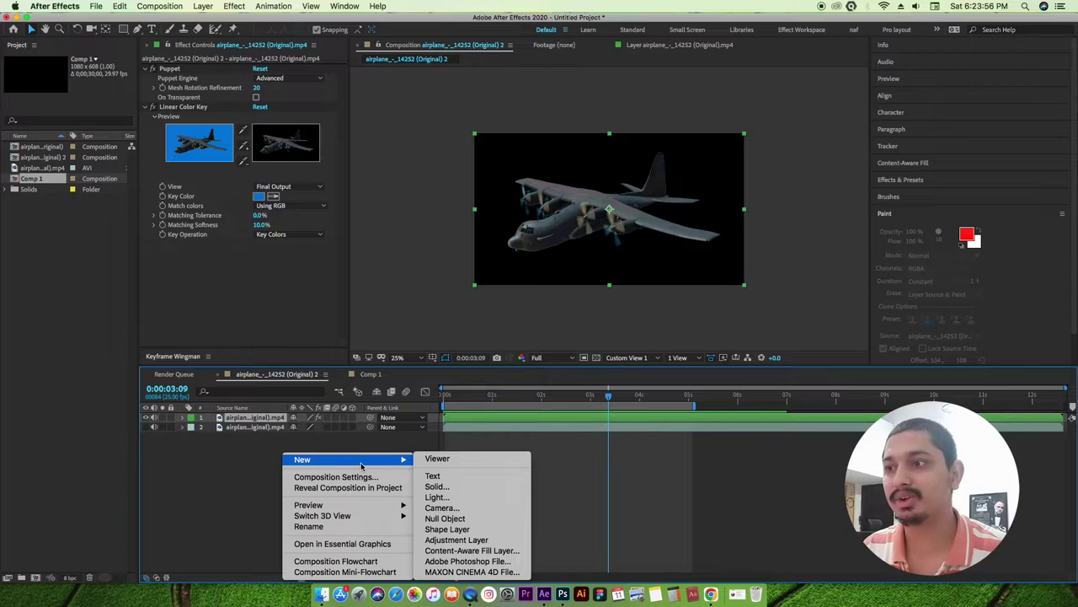
Dismiss the timeline shortcut menu and look over the Animation and Effect menus without applying anything
click(297, 527)
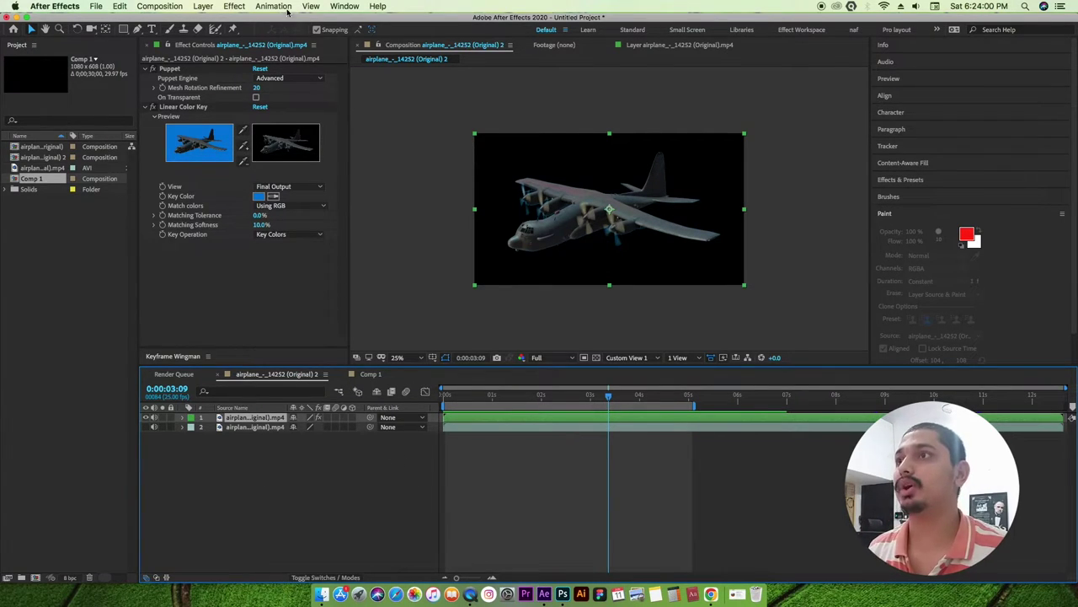
click(275, 6)
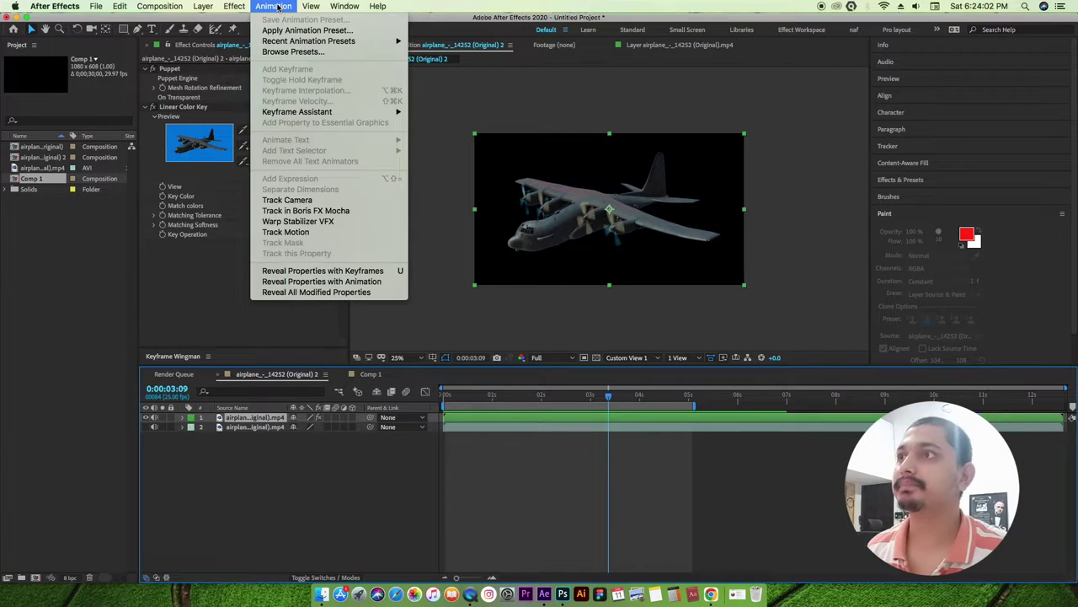
mouse_move(240, 7)
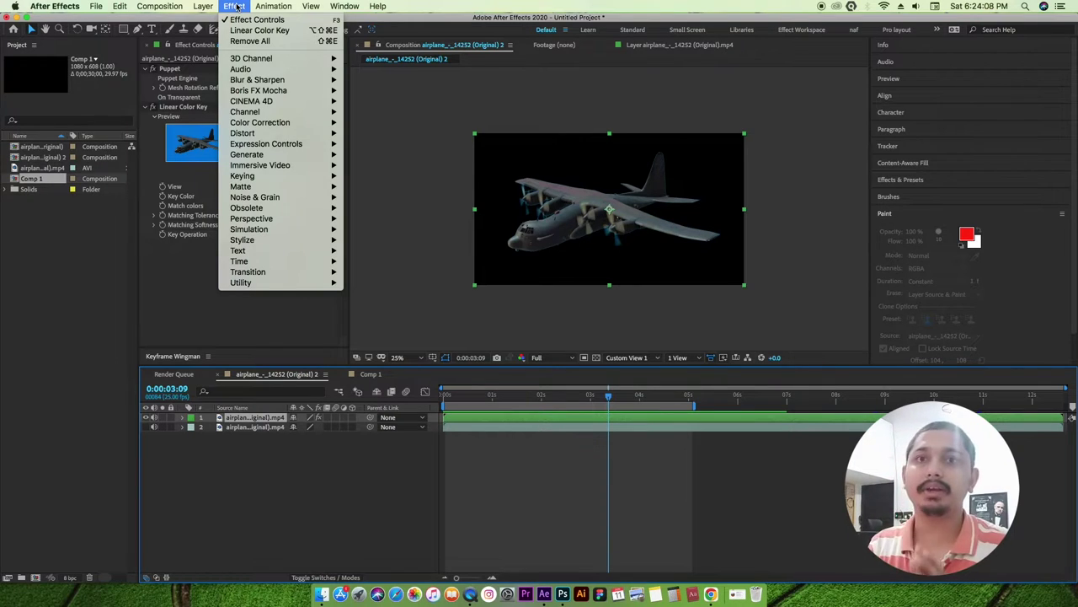
Expand the Effects & Presets panel to list its effect categories
click(874, 120)
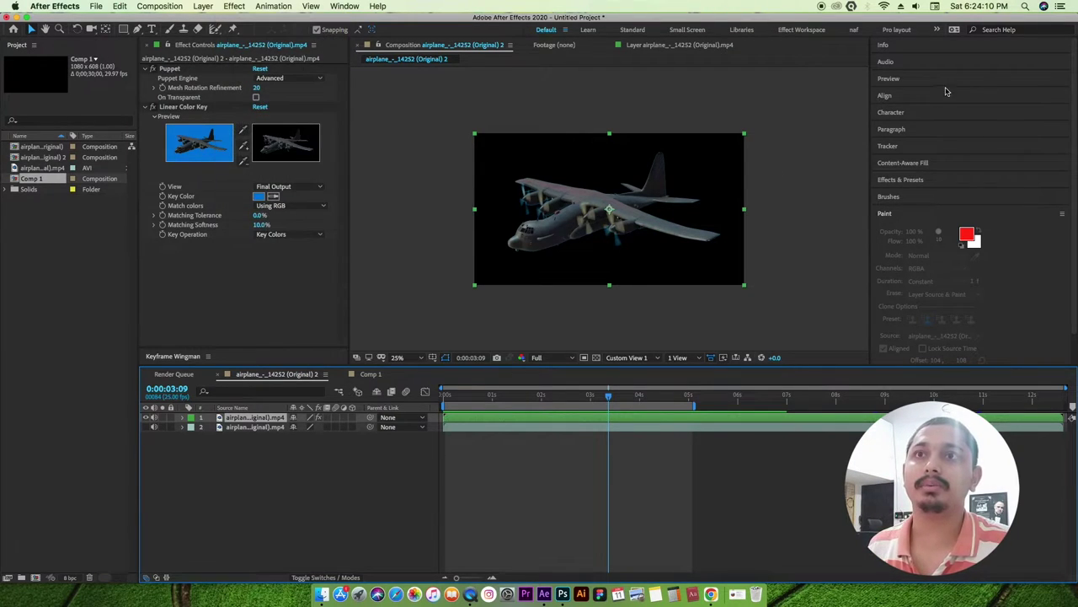
click(901, 180)
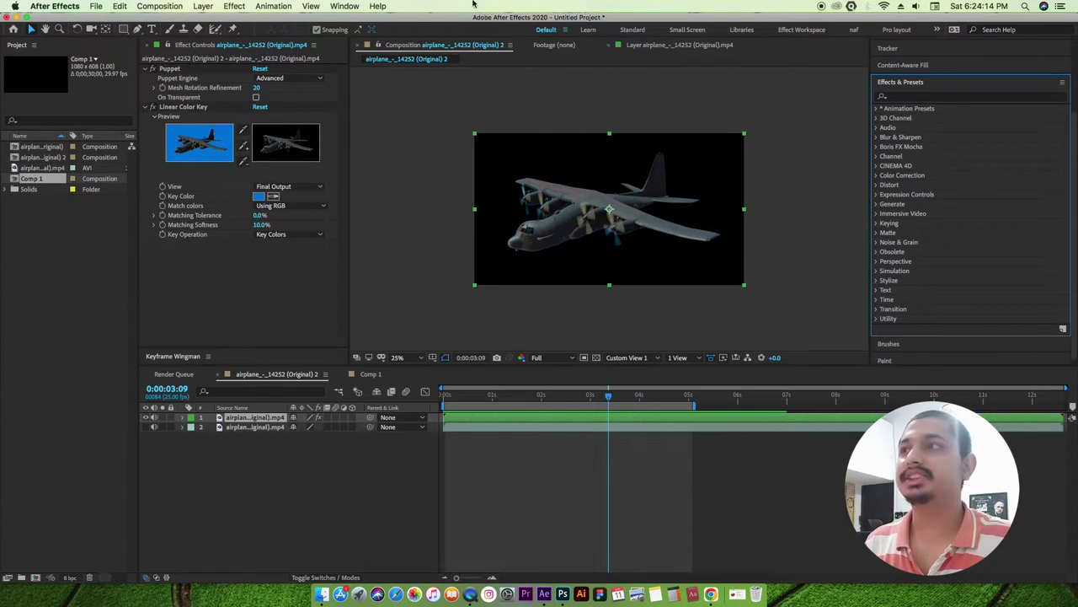
click(234, 6)
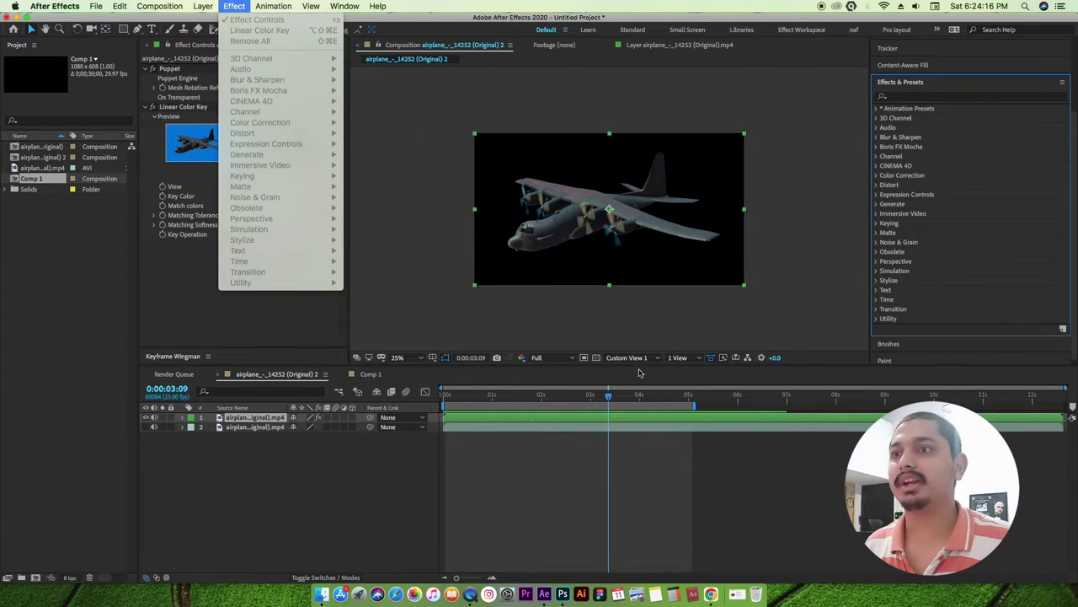
click(552, 420)
Select layer 1 and browse the Effect menu's submenus without applying any effect
click(760, 308)
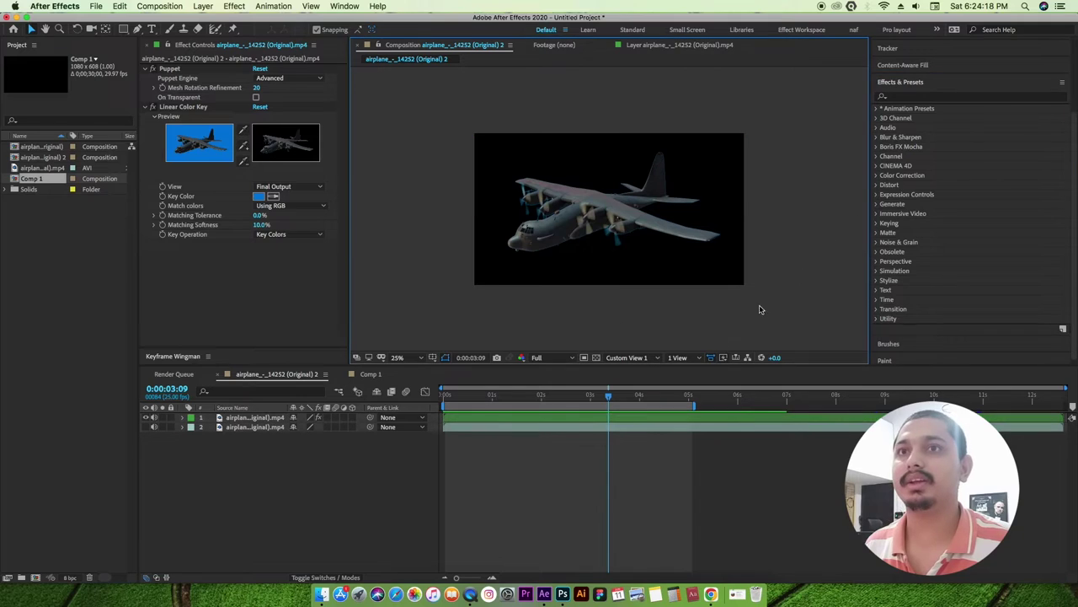
click(501, 419)
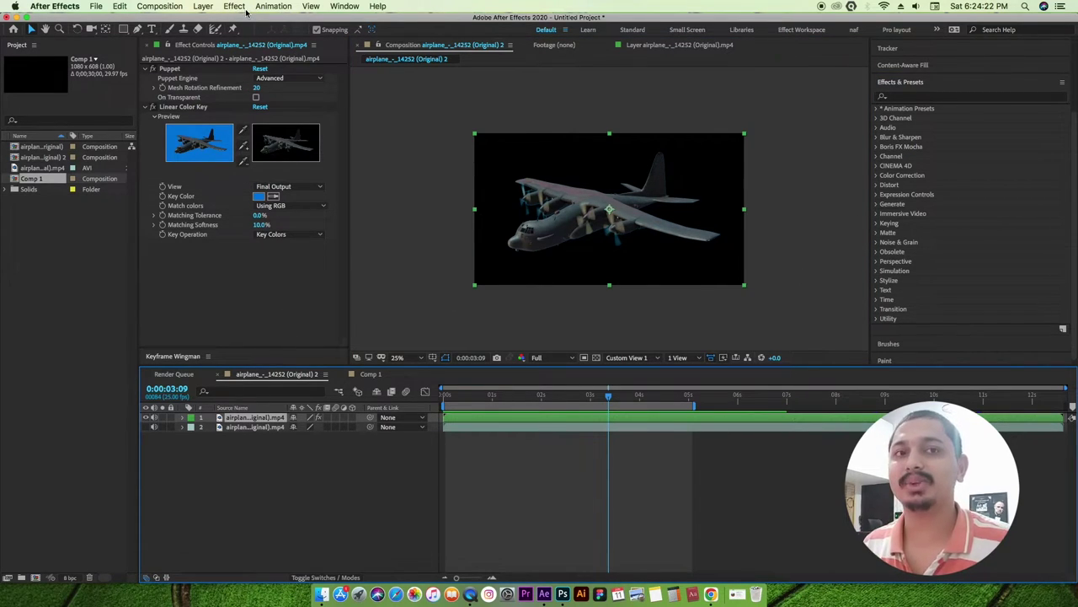
click(239, 540)
click(234, 7)
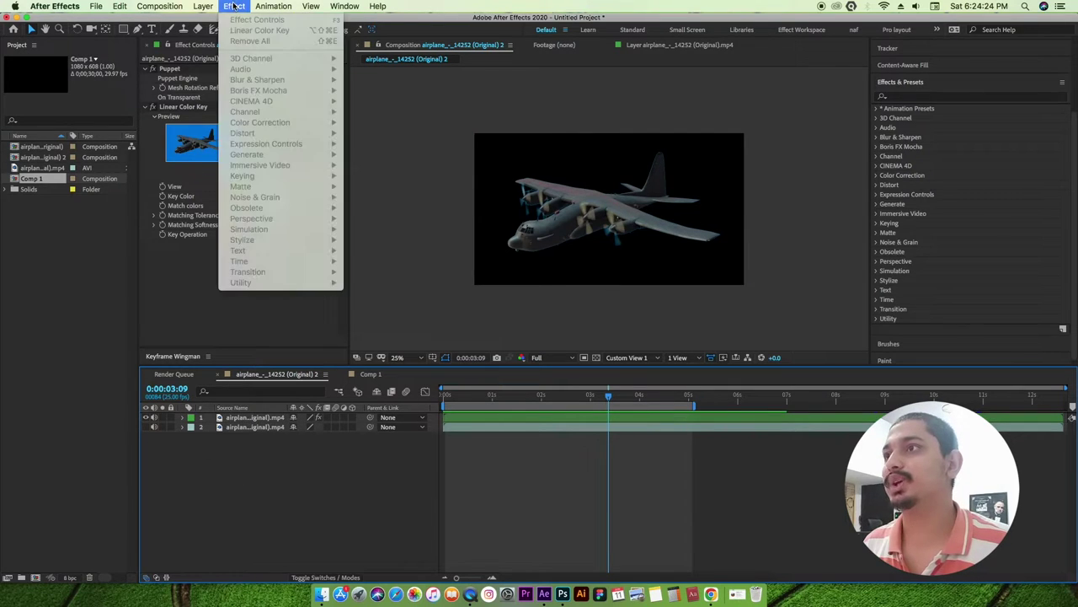
click(263, 420)
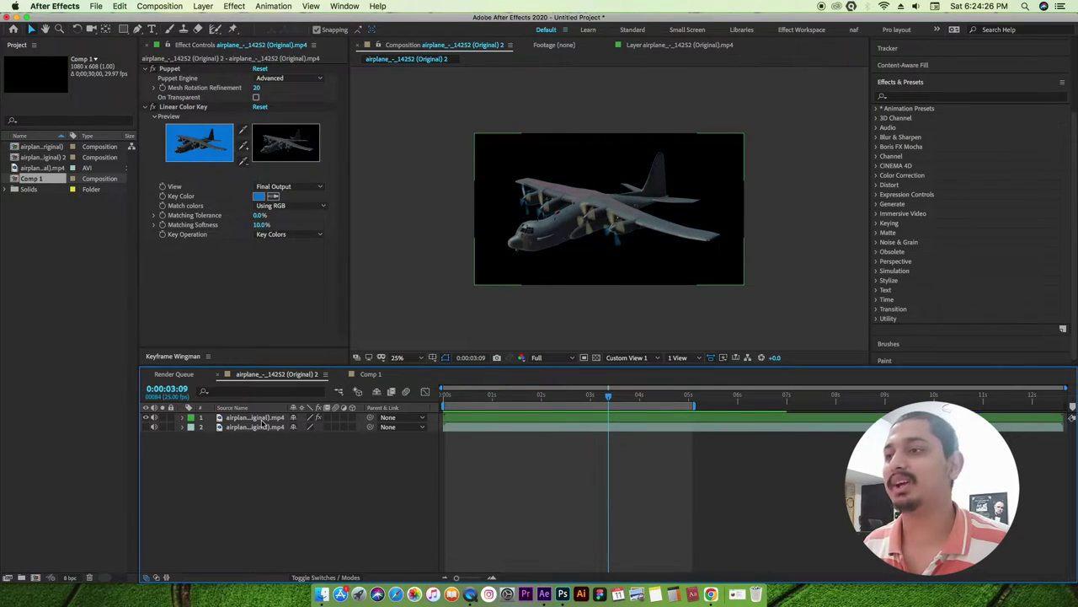
click(263, 421)
click(236, 6)
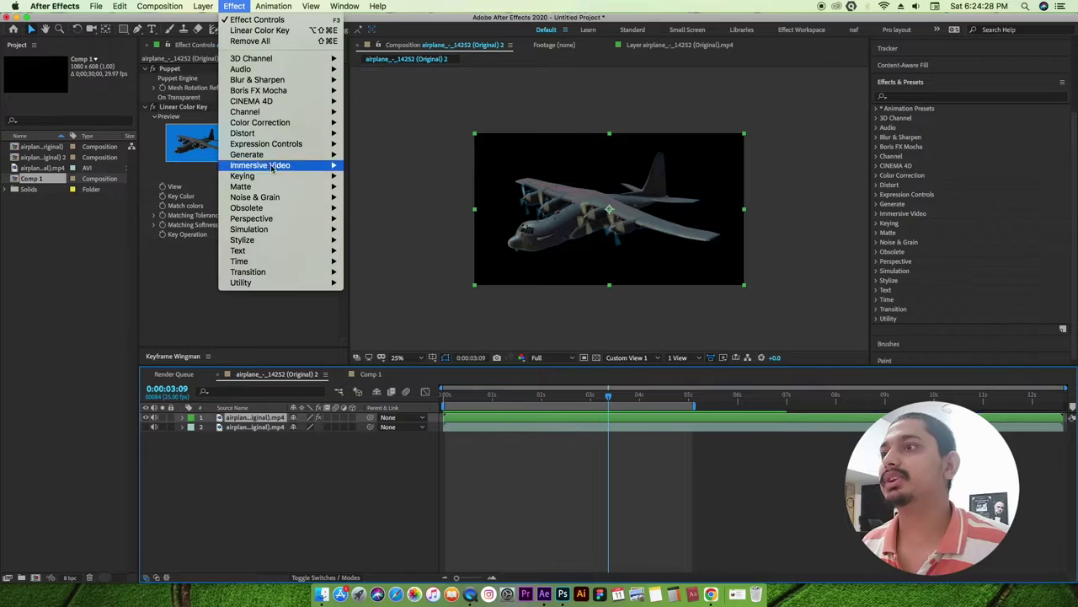
mouse_move(268, 199)
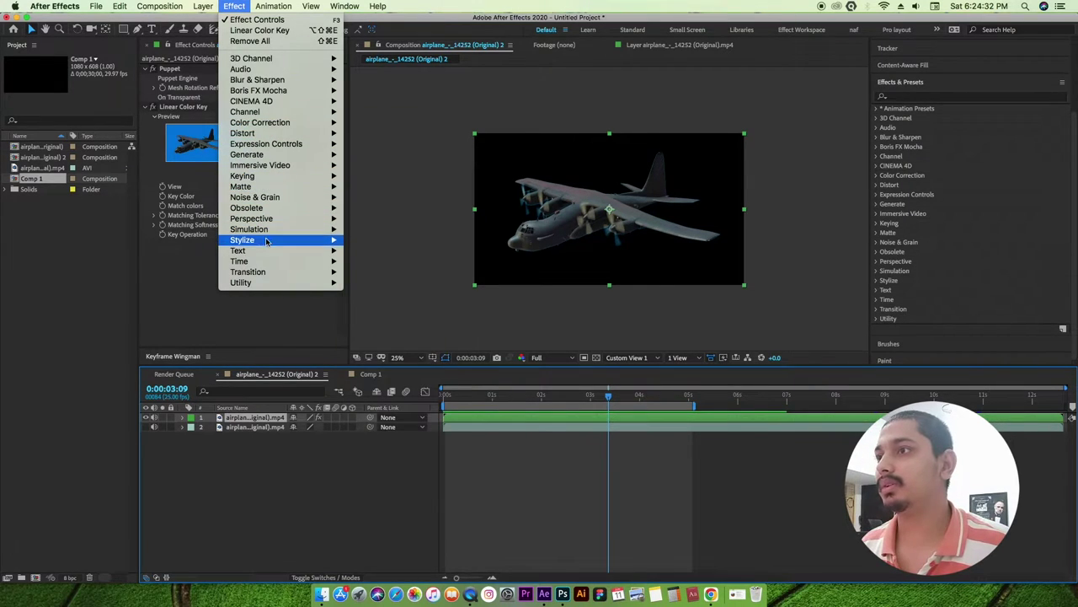
mouse_move(285, 169)
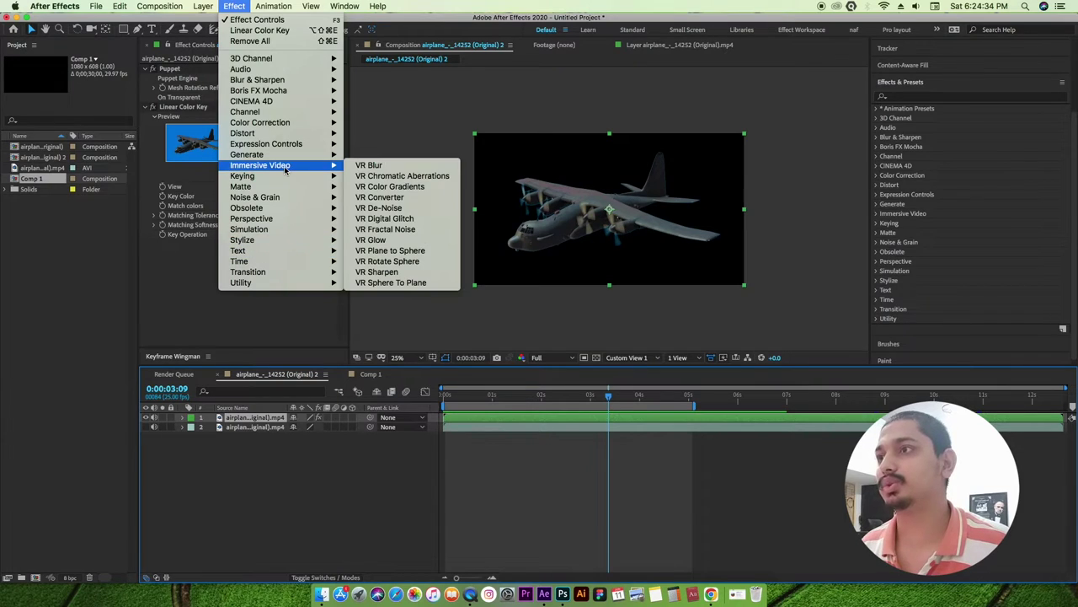
click(294, 319)
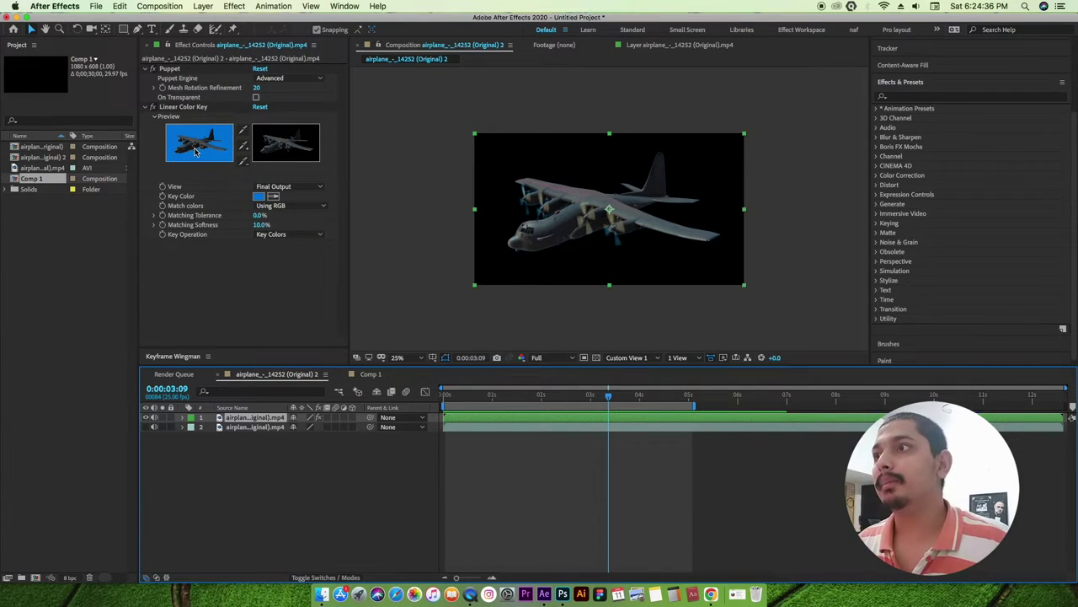
Preview the comp from the first frame, then delete the Linear Color Key effect
click(184, 107)
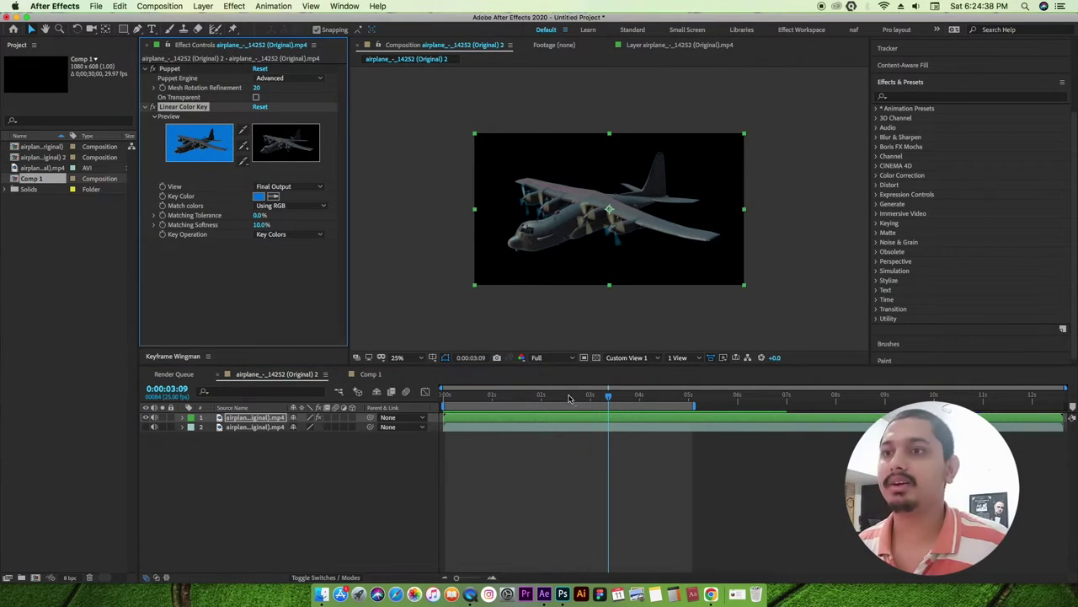
key(Home)
key(space)
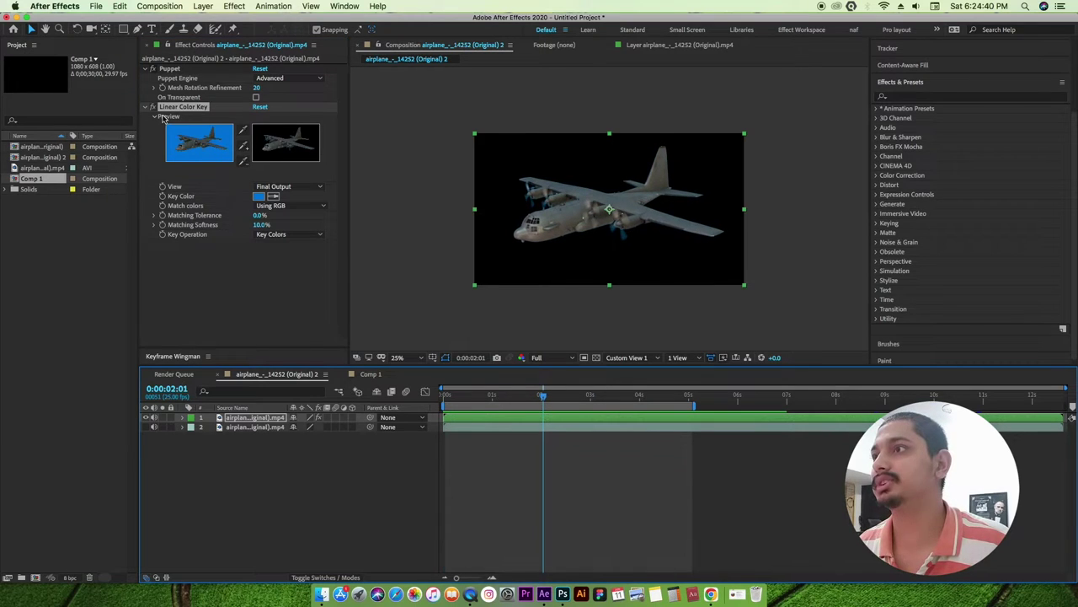
click(153, 107)
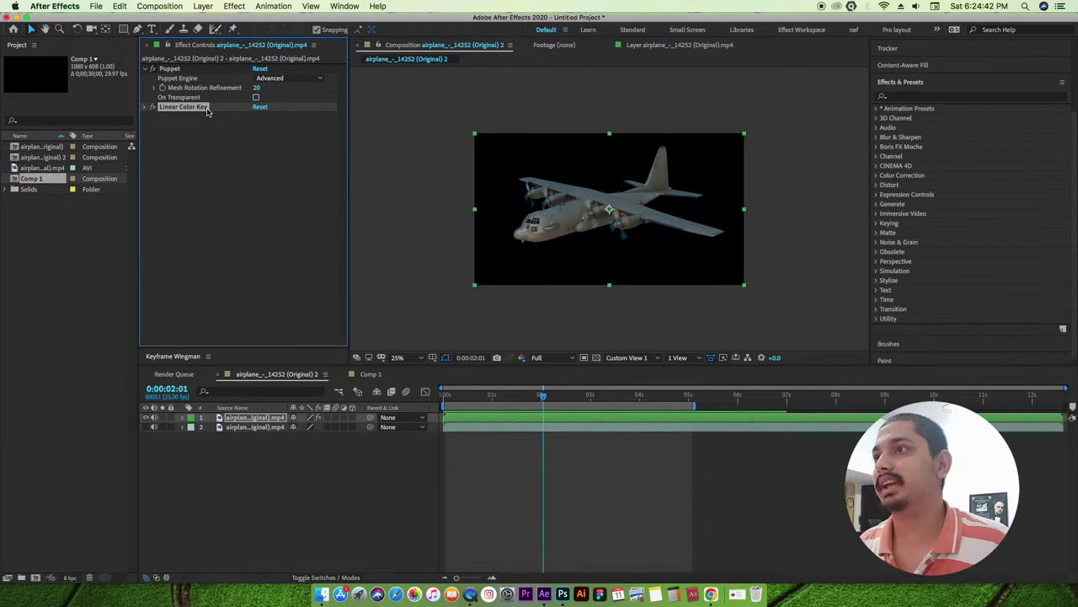
key(Delete)
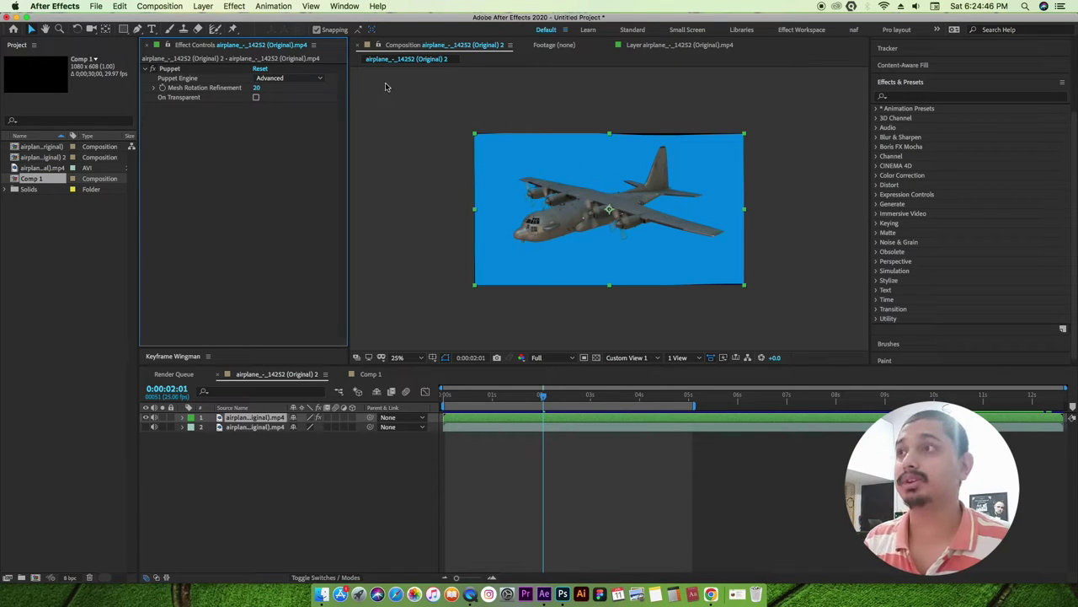
Reapply Effect > Keying > Linear Color Key and sample the blue background as key colour
click(243, 6)
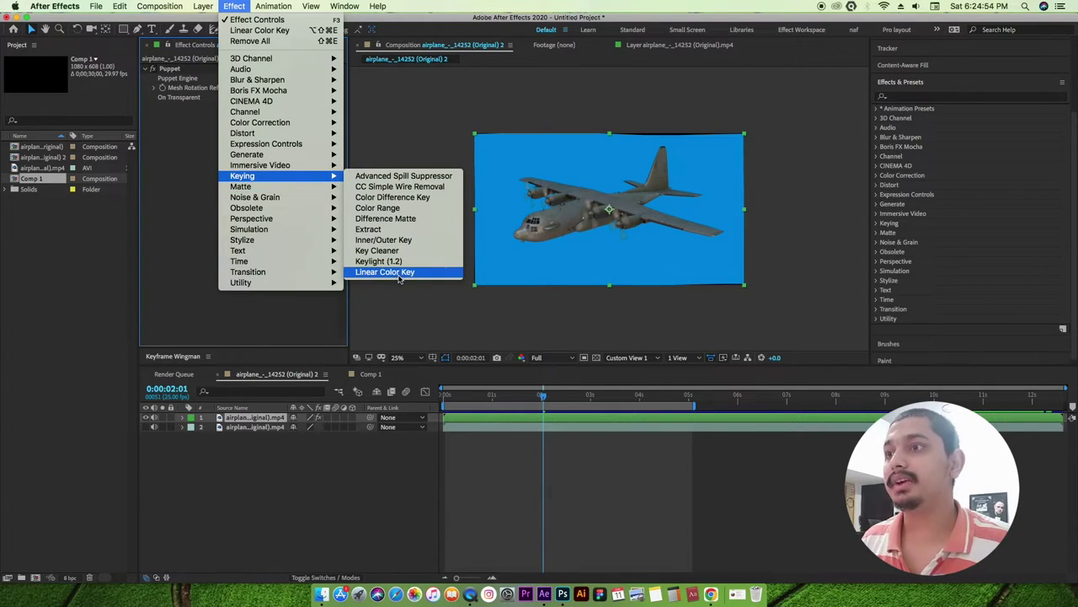
click(399, 278)
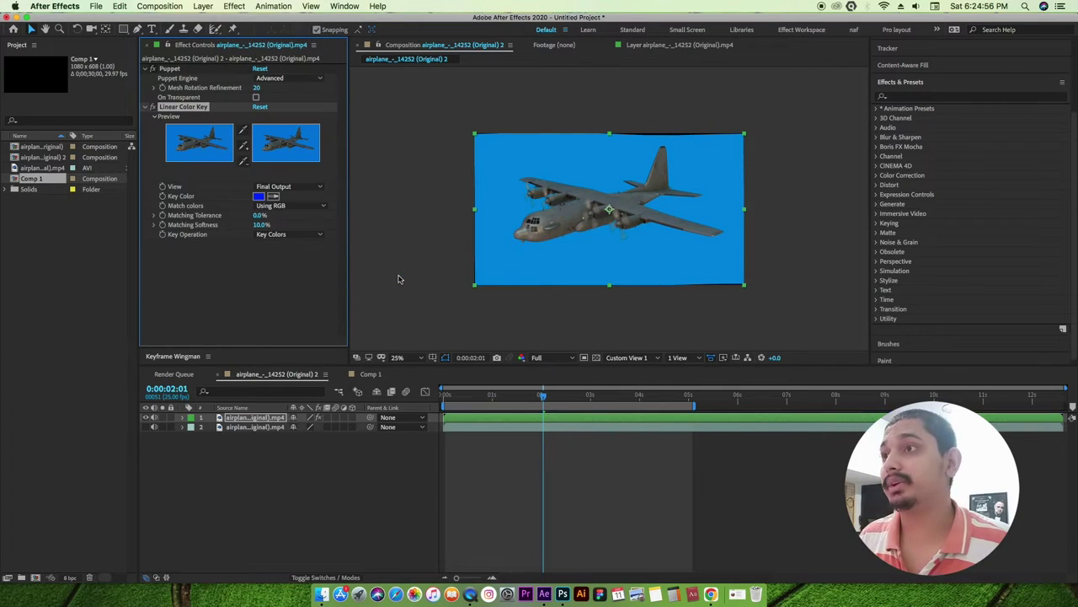
click(273, 195)
click(523, 170)
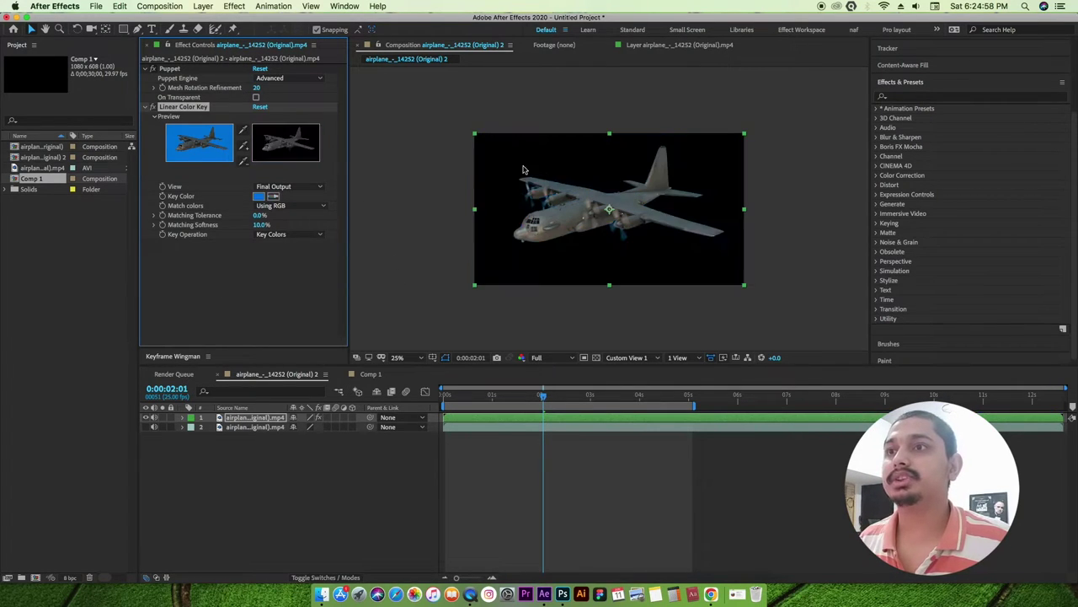
click(542, 396)
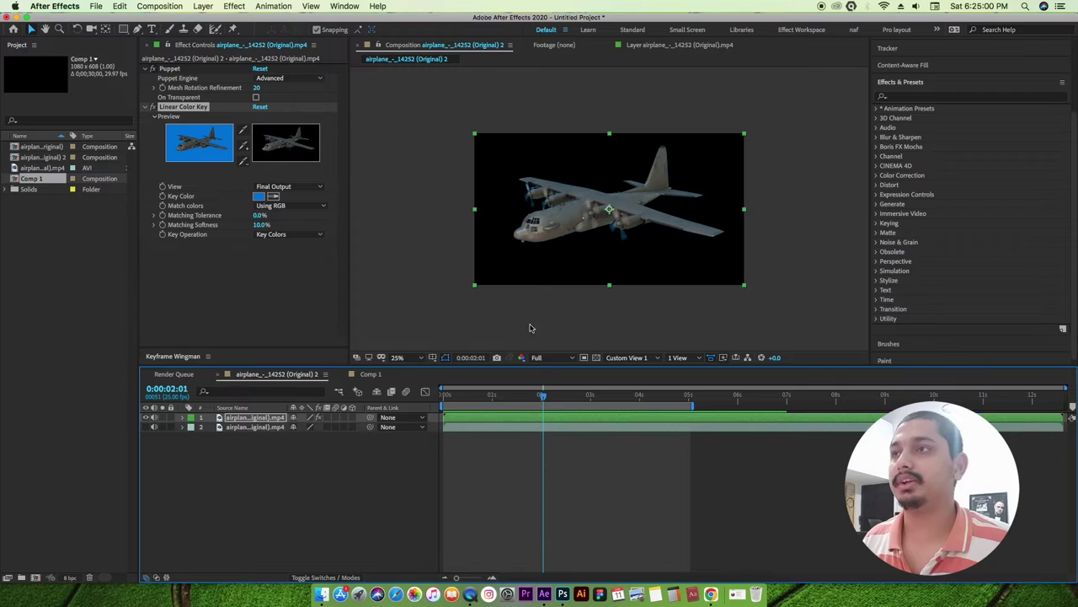
click(271, 5)
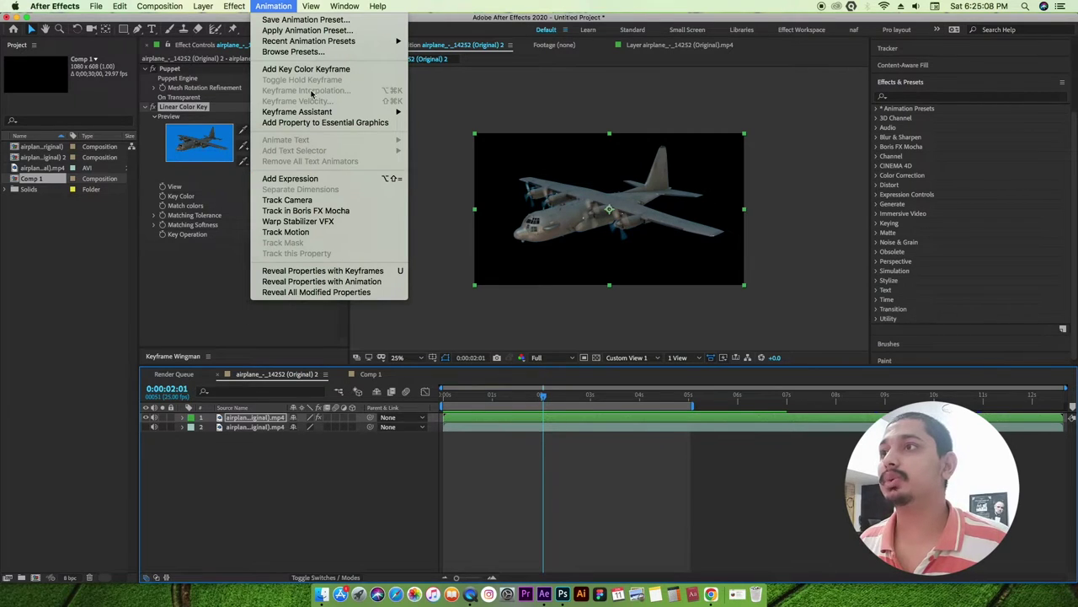
mouse_move(325, 42)
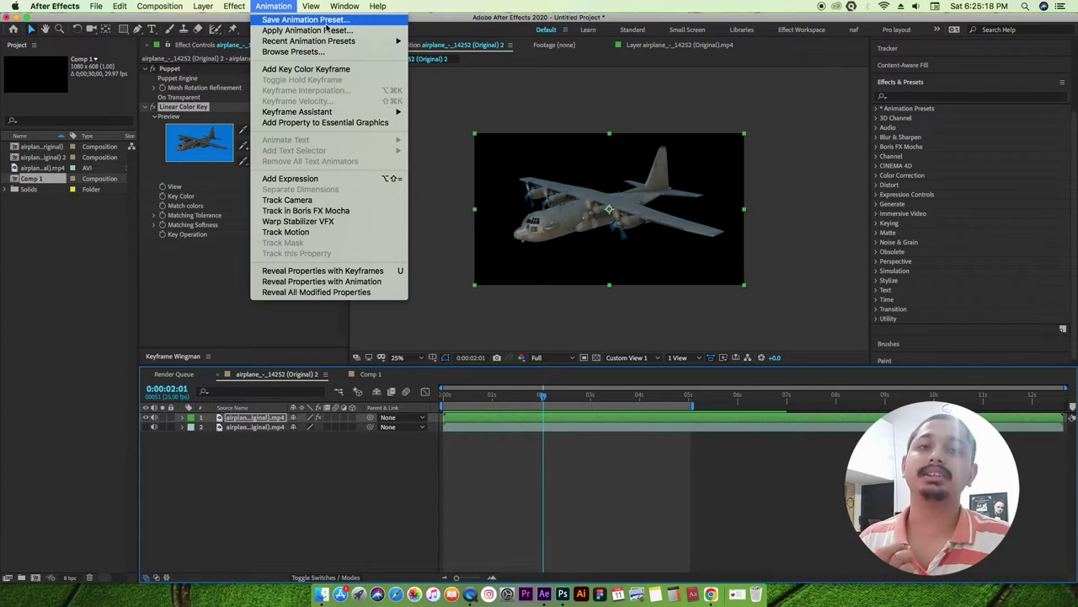
mouse_move(312, 7)
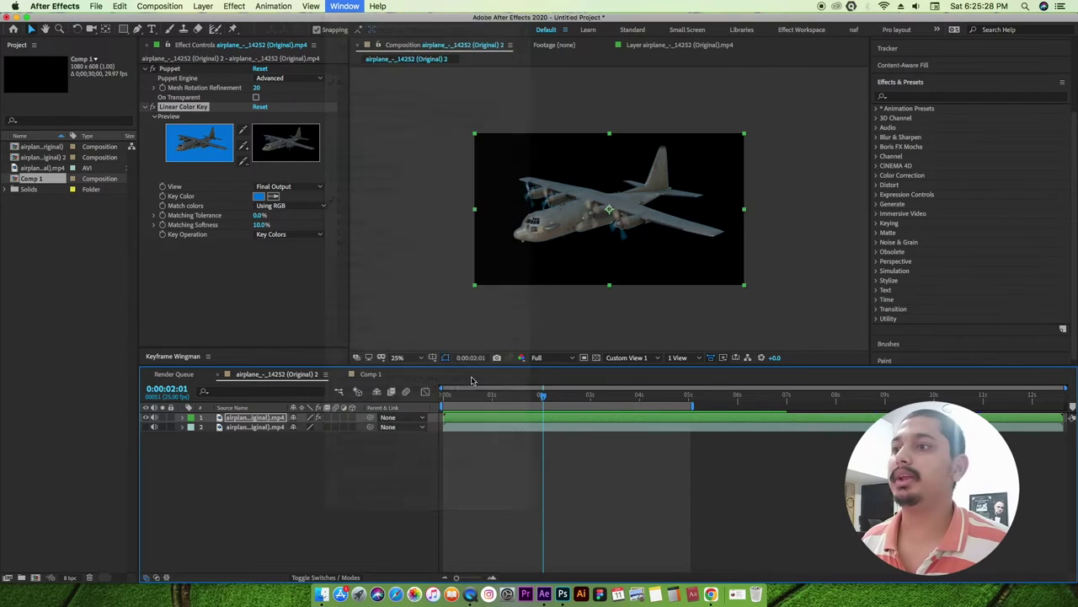
Enlarge the Keyframe Wingman panel, set both easing sliders to 19, and preview from the start
click(344, 6)
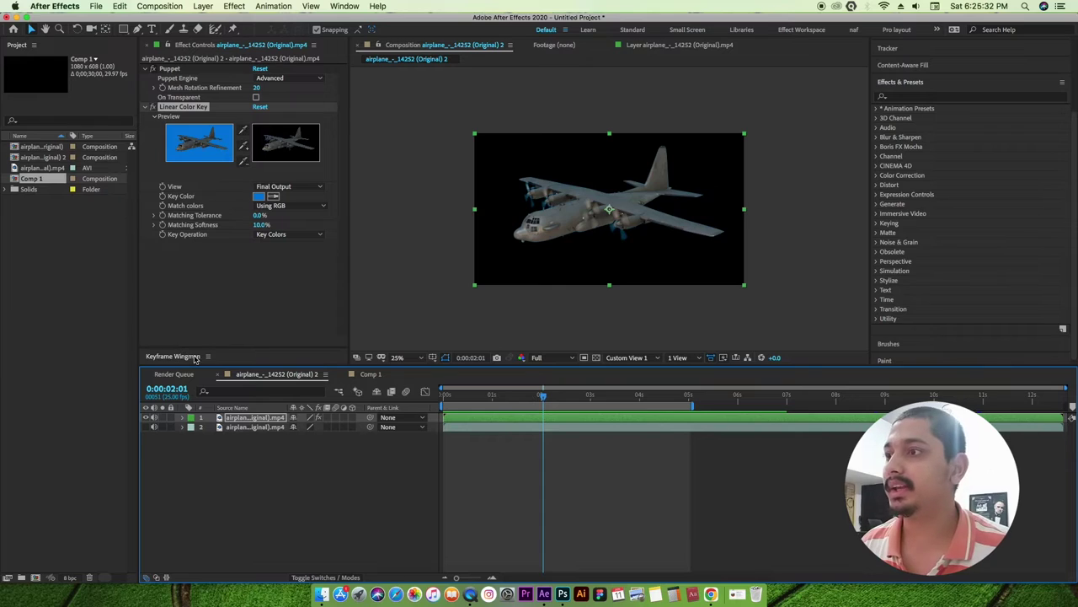
click(261, 358)
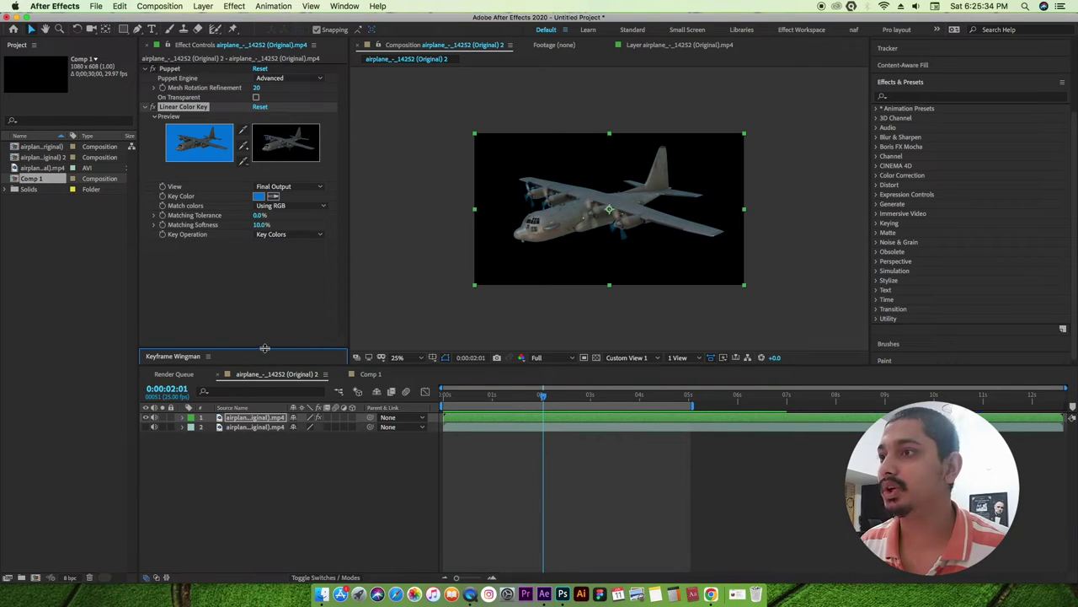
drag(265, 348, 265, 317)
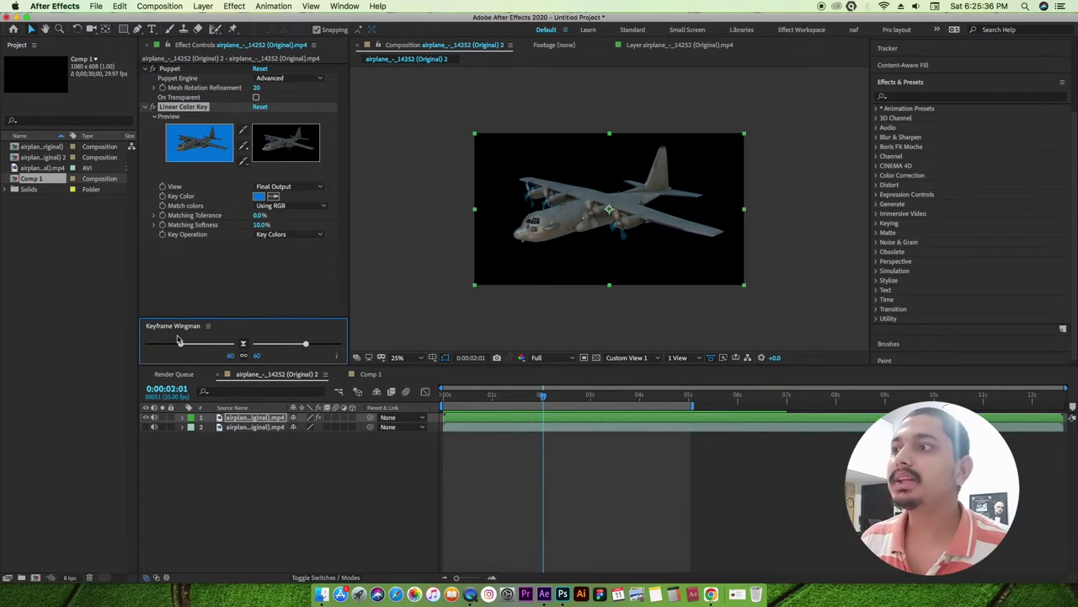
drag(187, 346, 219, 349)
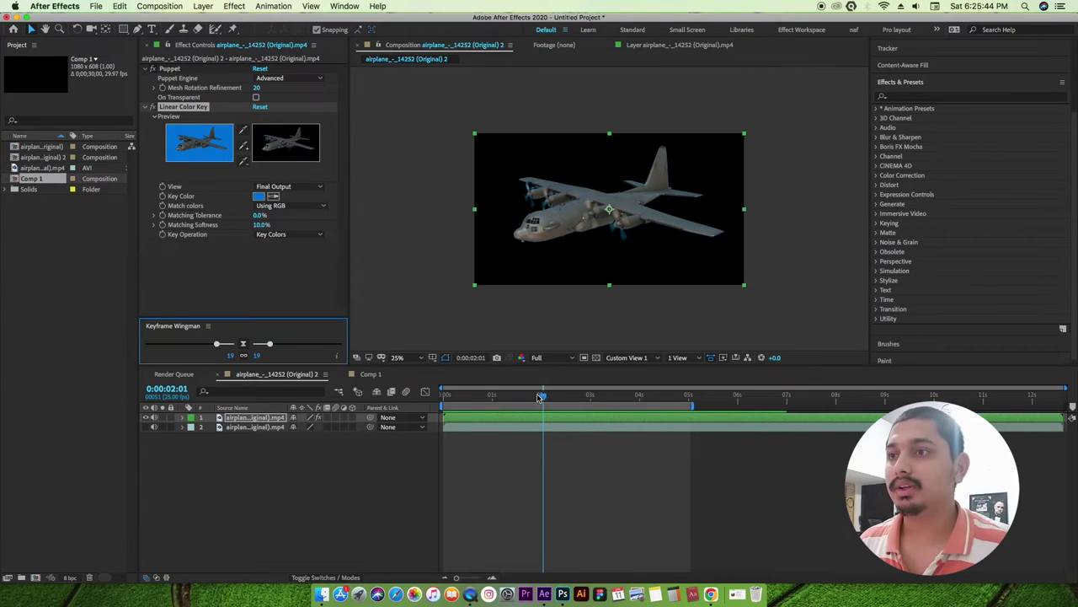
key(Home)
key(space)
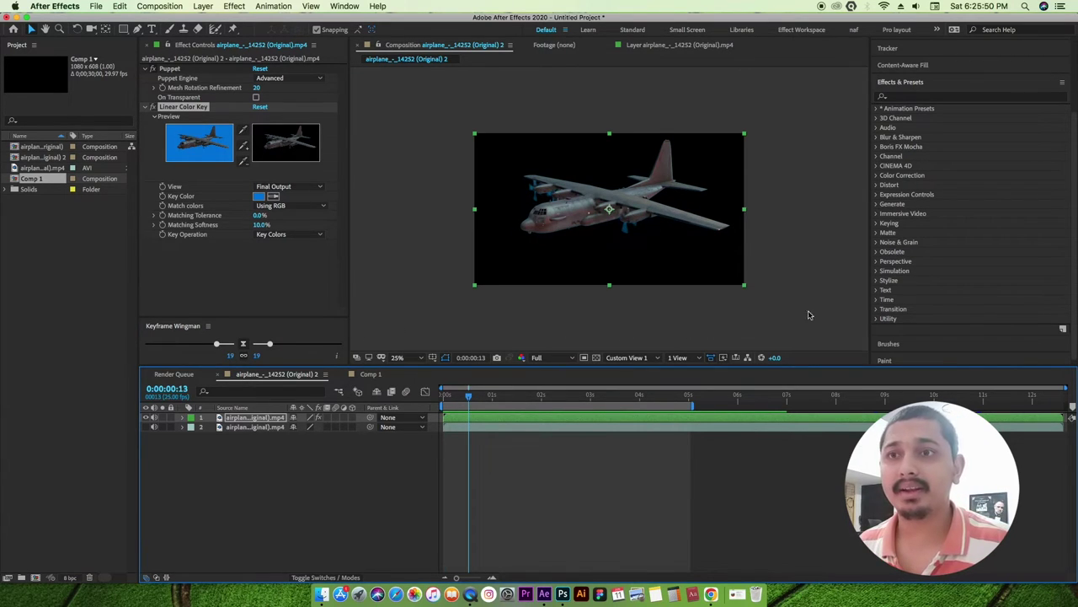
Look over the View menu and turn on the composition rulers with Cmd+R
click(310, 7)
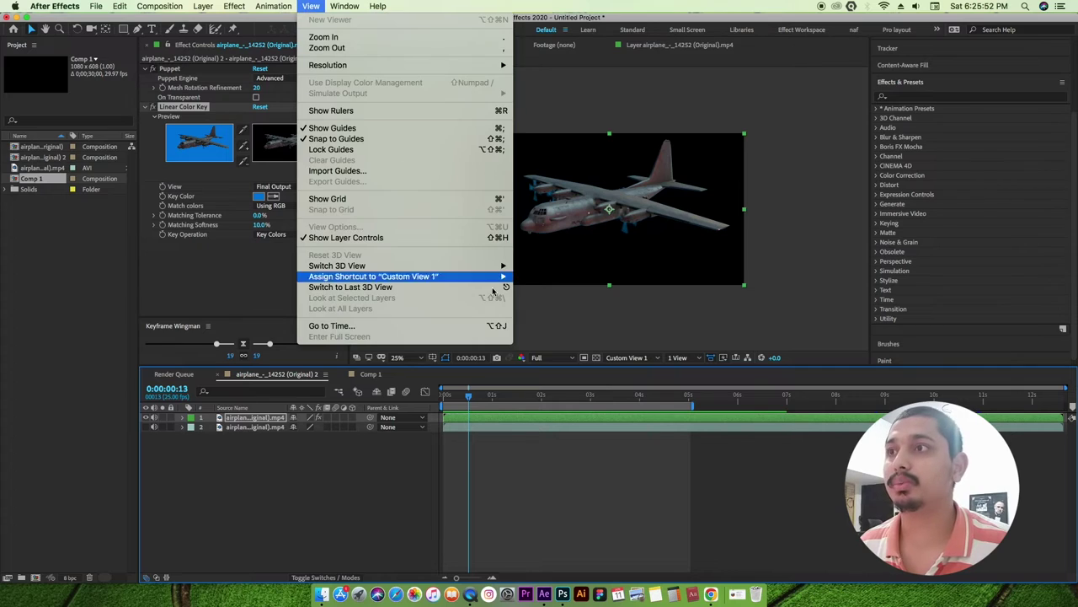
click(655, 318)
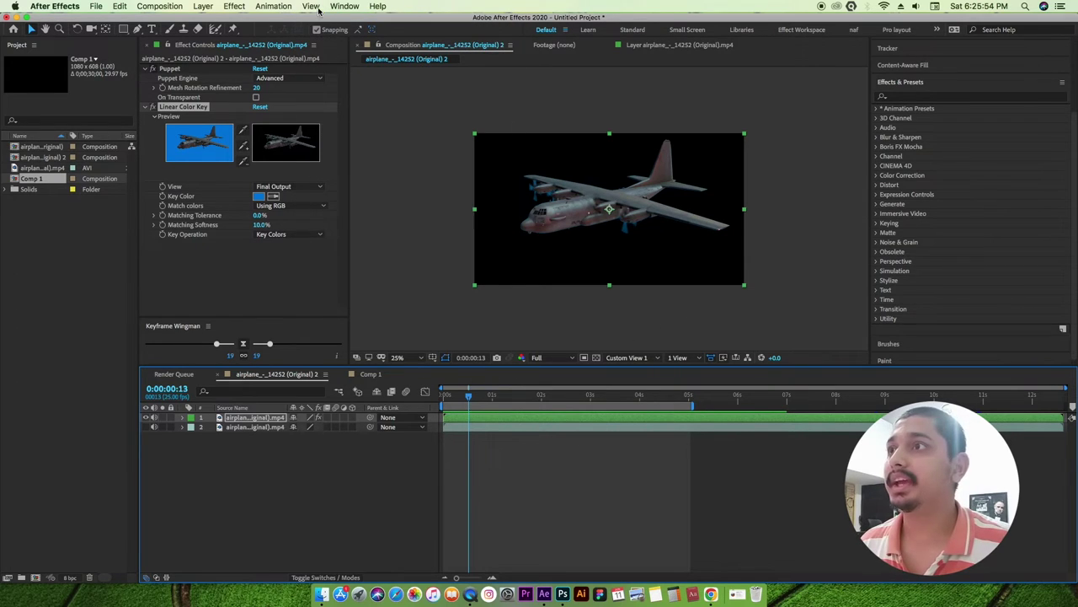
click(311, 5)
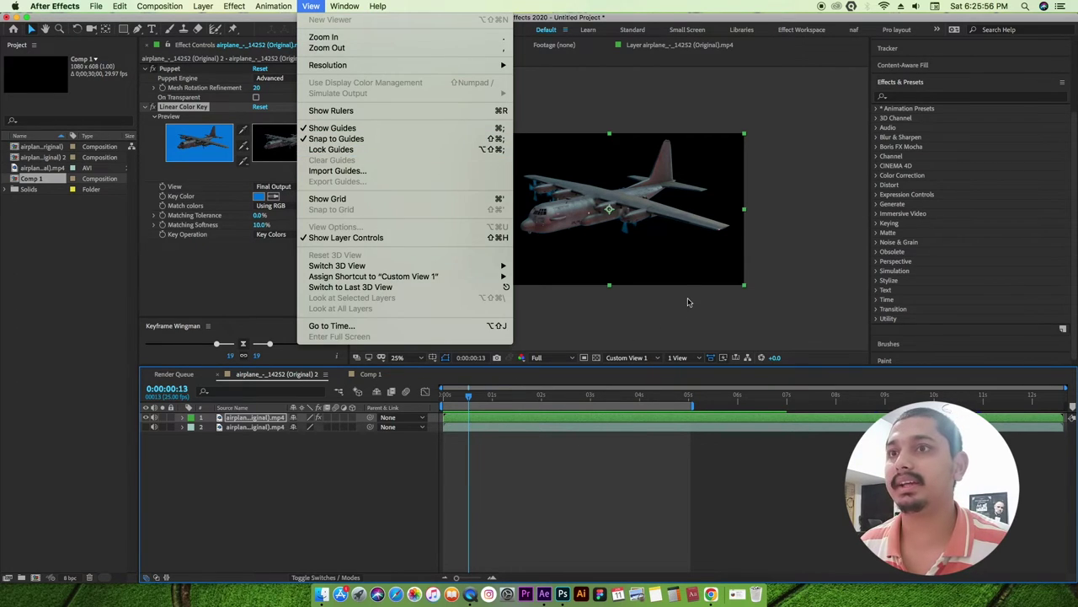
click(713, 298)
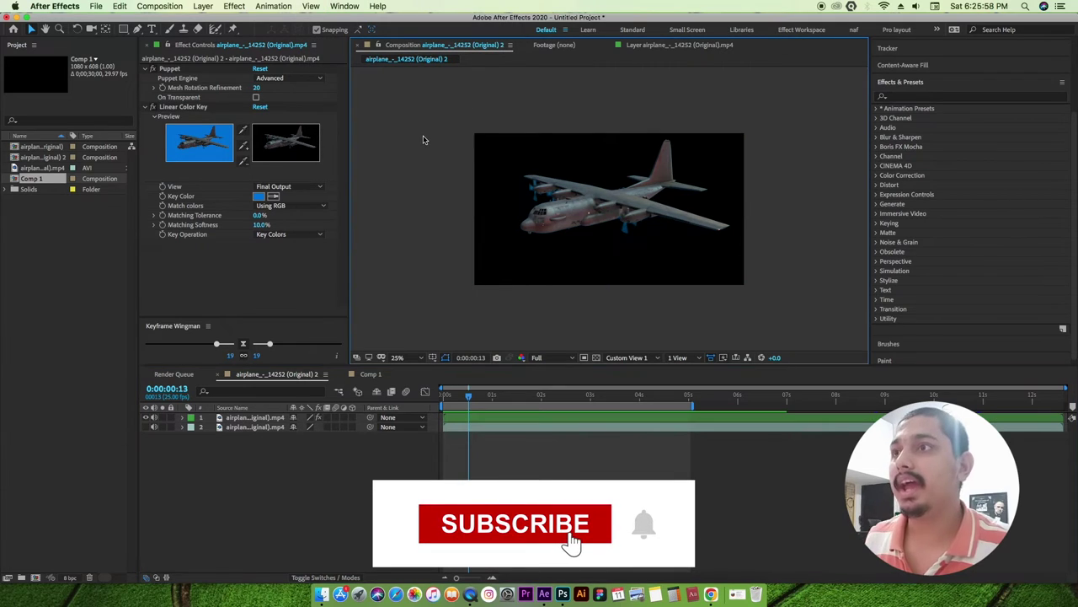
key(super+r)
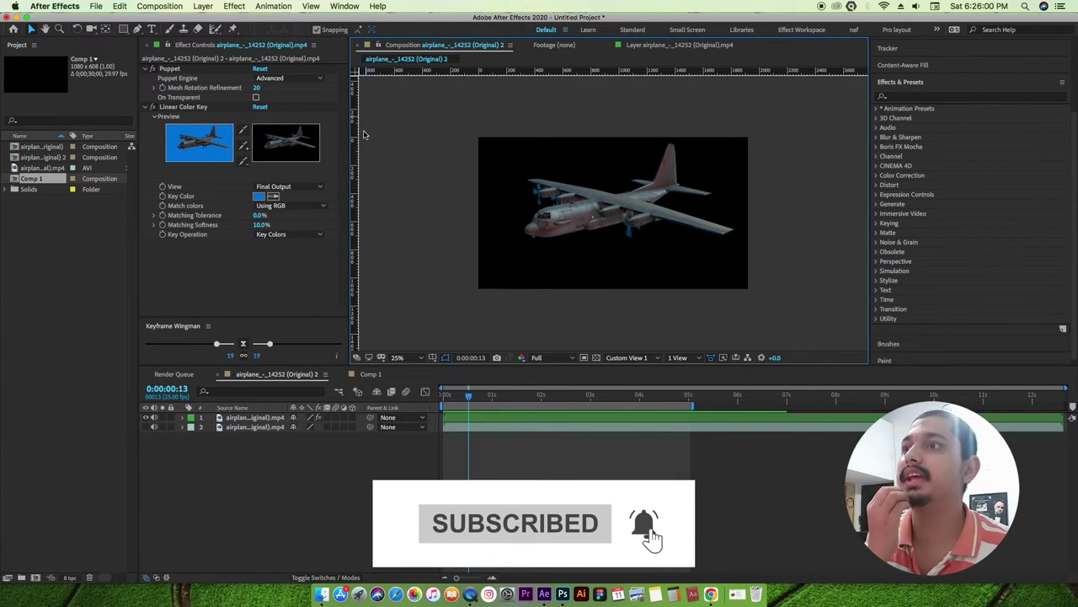
Drag vertical and horizontal guides onto the comp, remove them, and show the Window menu
drag(355, 135, 505, 135)
mouse_move(525, 70)
mouse_down()
mouse_move(526, 155)
mouse_move(525, 71)
mouse_up()
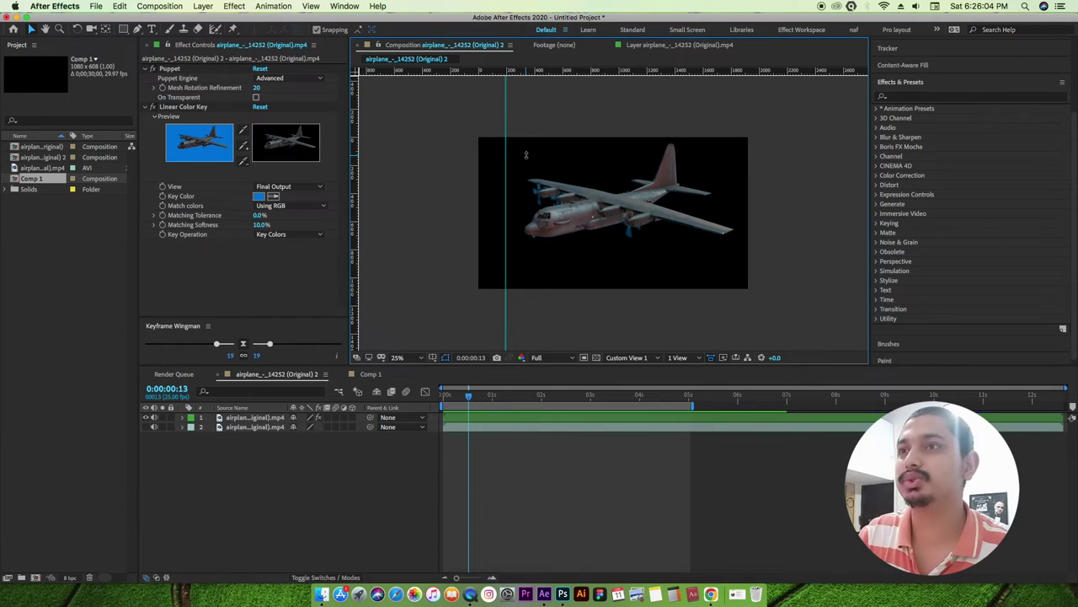
drag(505, 211, 355, 211)
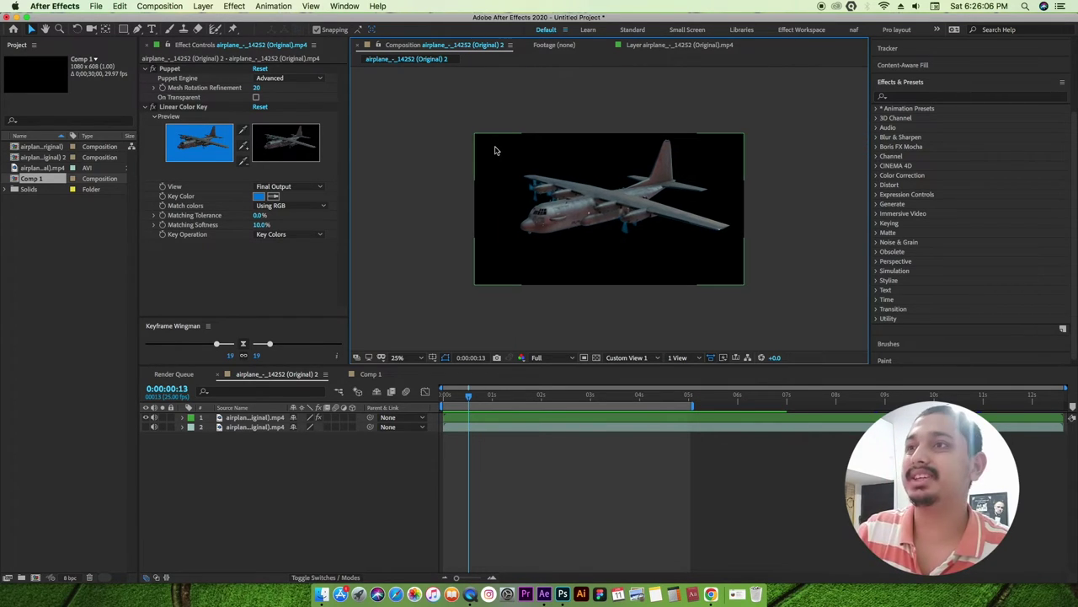
click(345, 6)
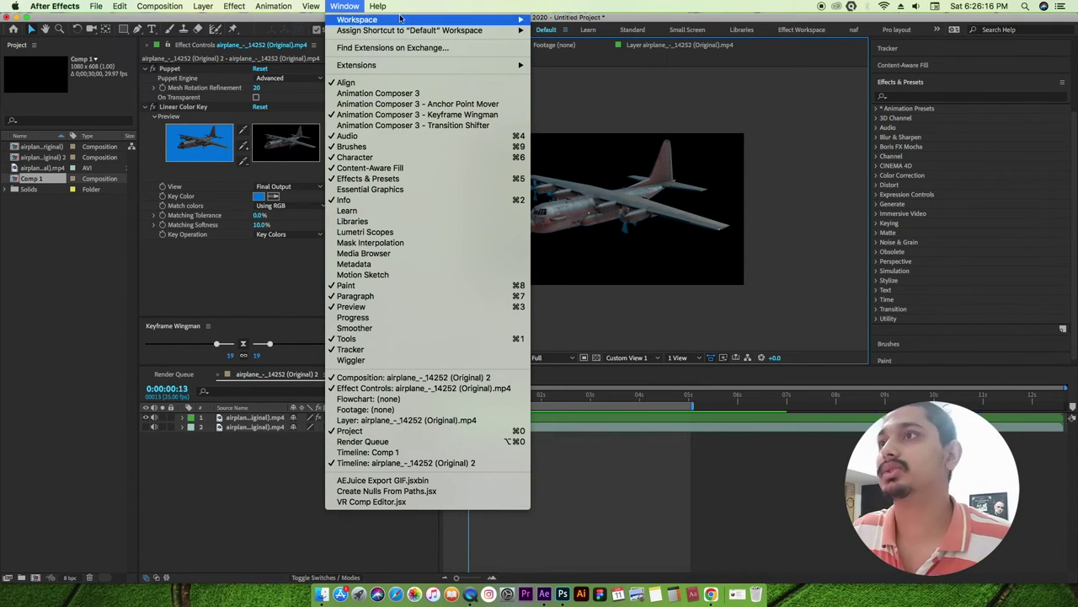
Search Help for 'sav', then for 'wave', and dismiss the results to return to the comp
mouse_move(379, 7)
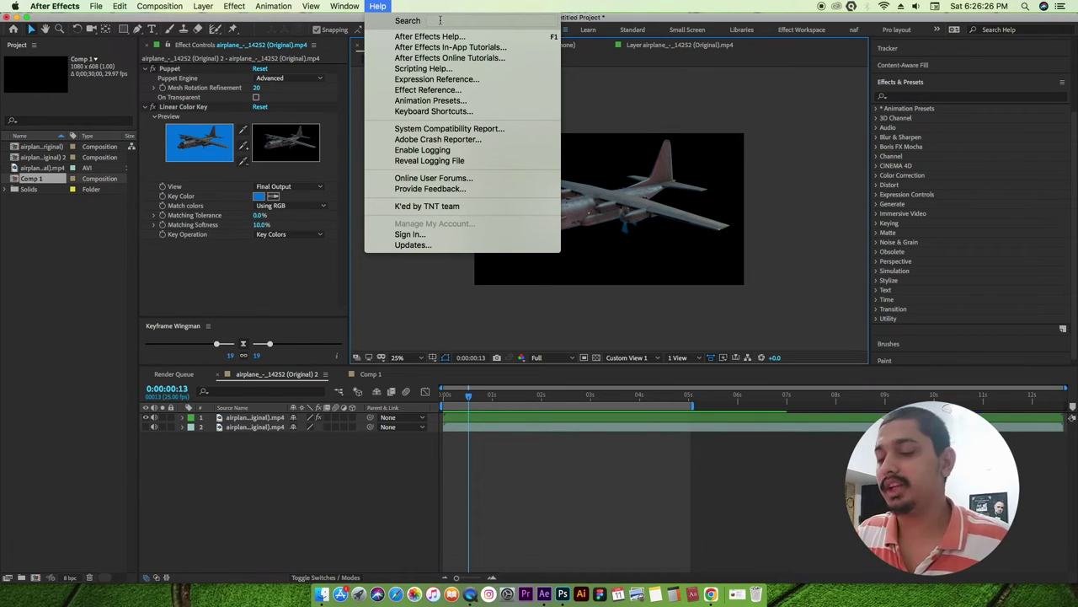
text(sav)
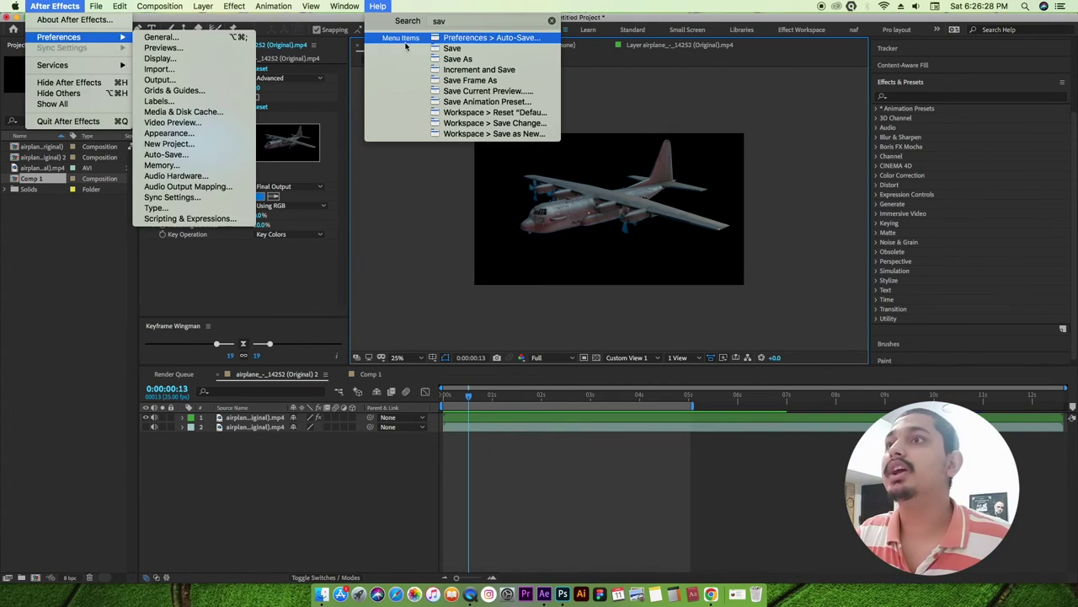
mouse_move(464, 39)
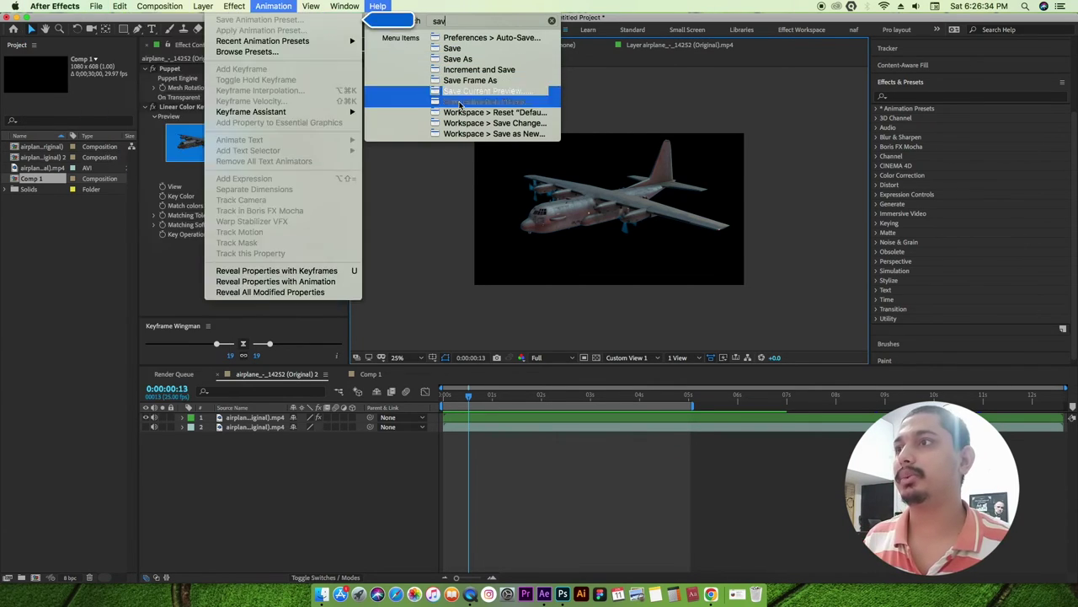
mouse_move(469, 124)
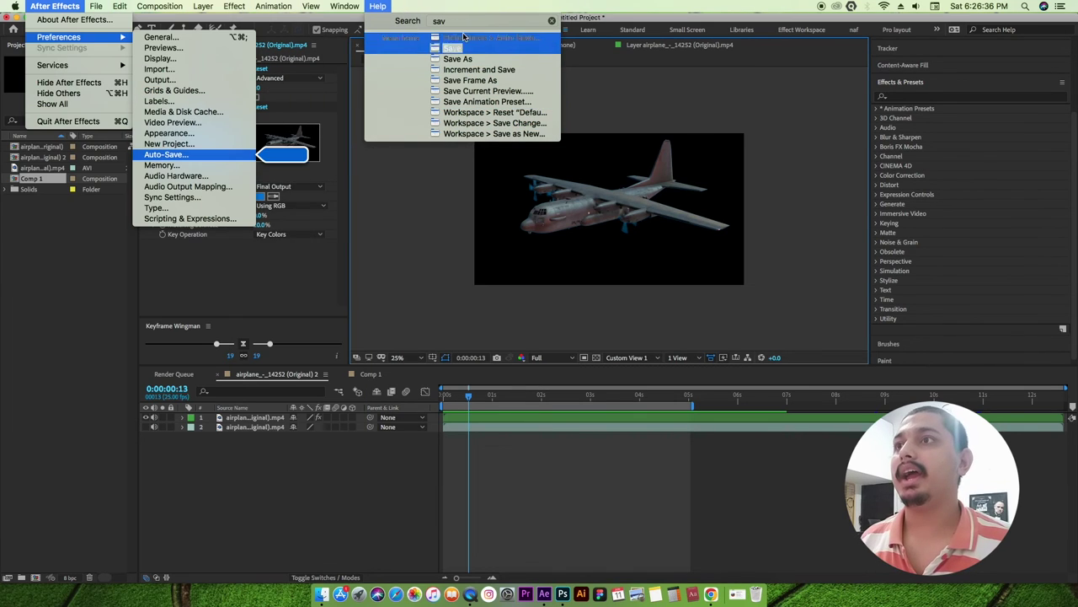
key(BackSpace)
key(BackSpace)
key(BackSpace)
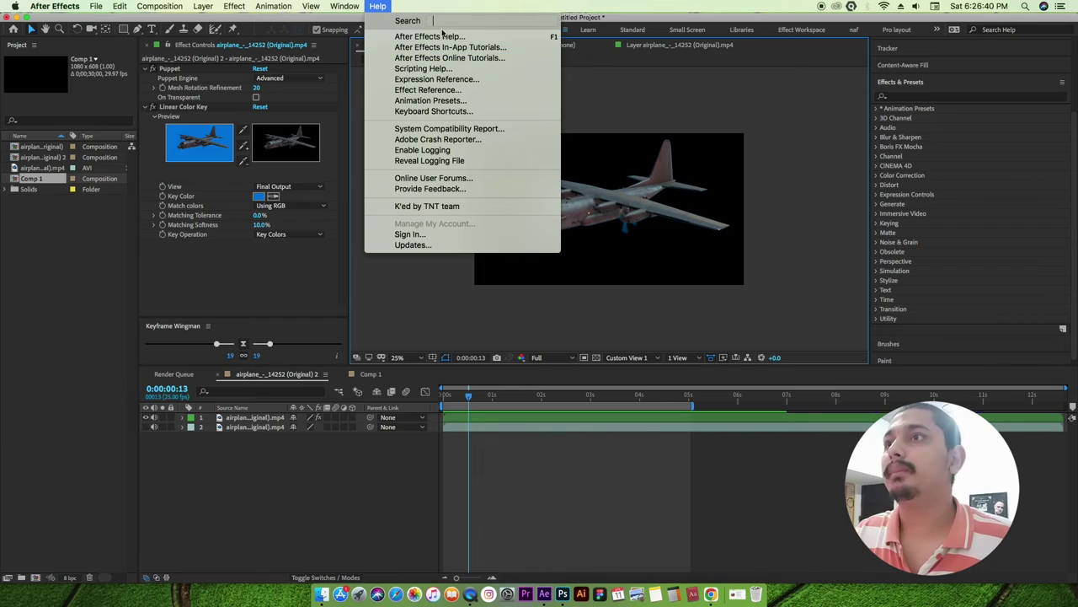
text(wave)
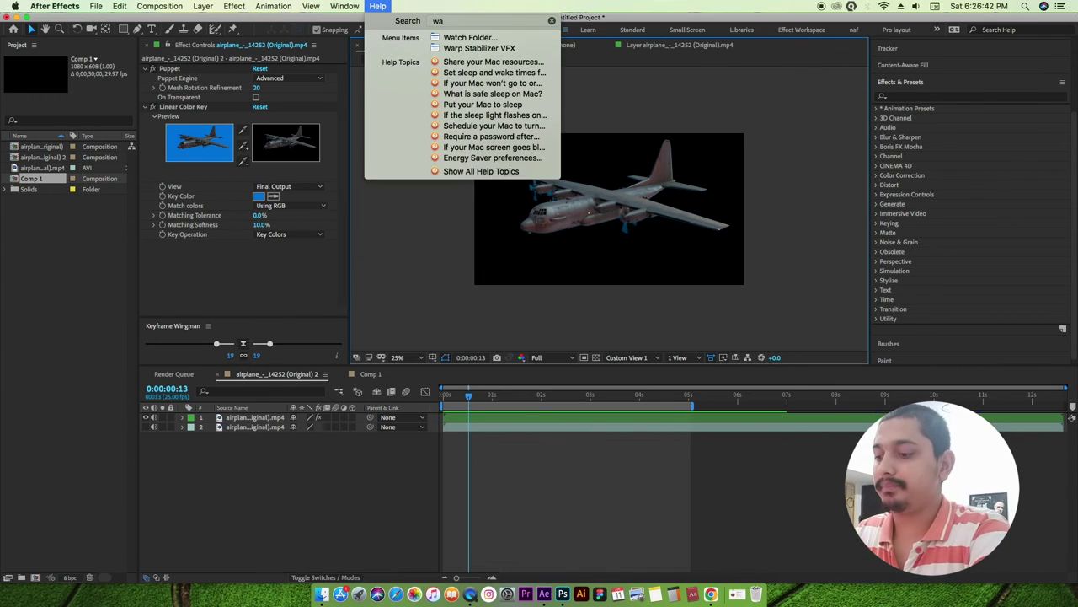
key(BackSpace)
key(BackSpace)
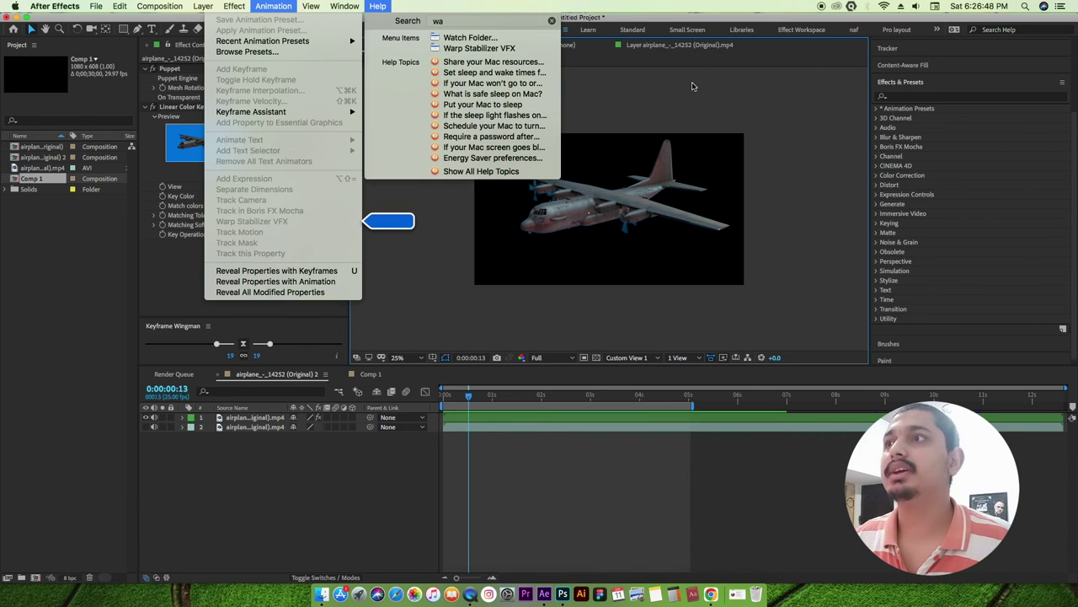
click(622, 118)
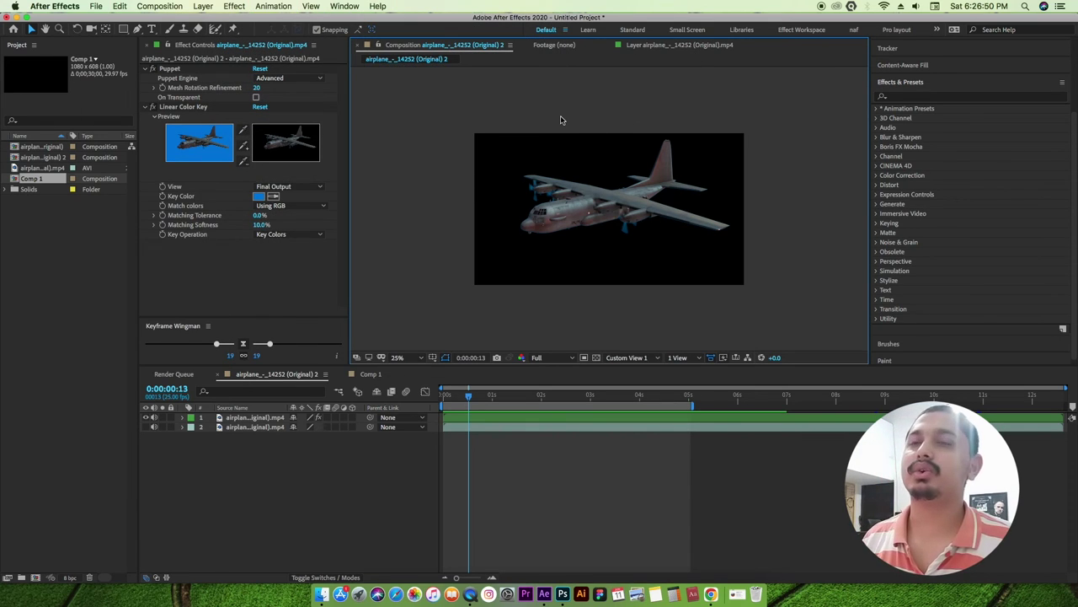